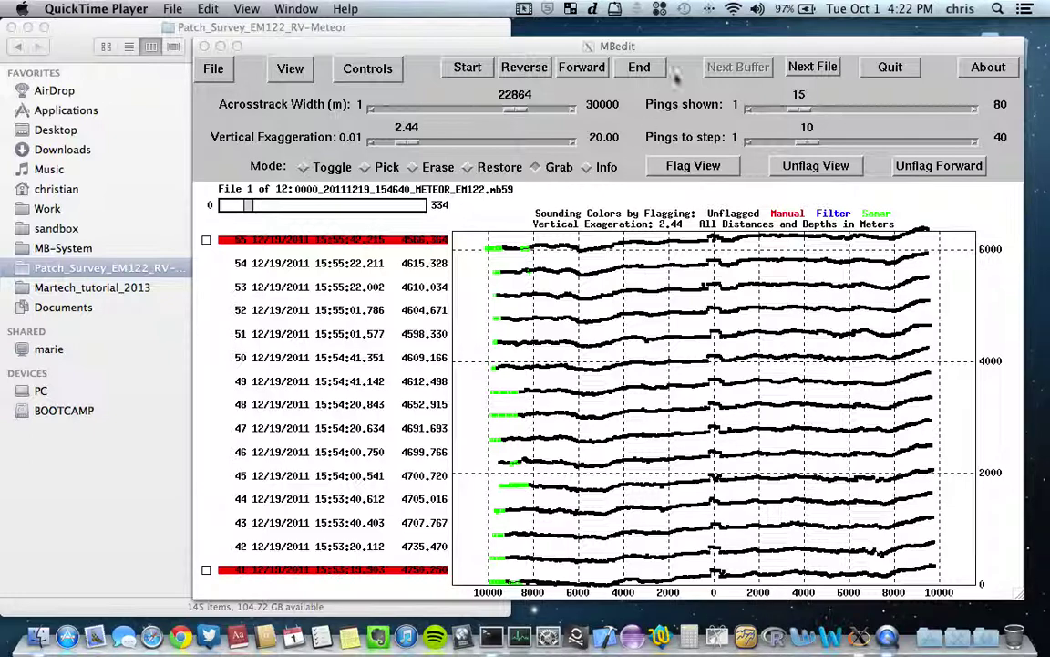
Jump to the file's first pings, switch to Grab mode, then jump to the last ping.
click(581, 67)
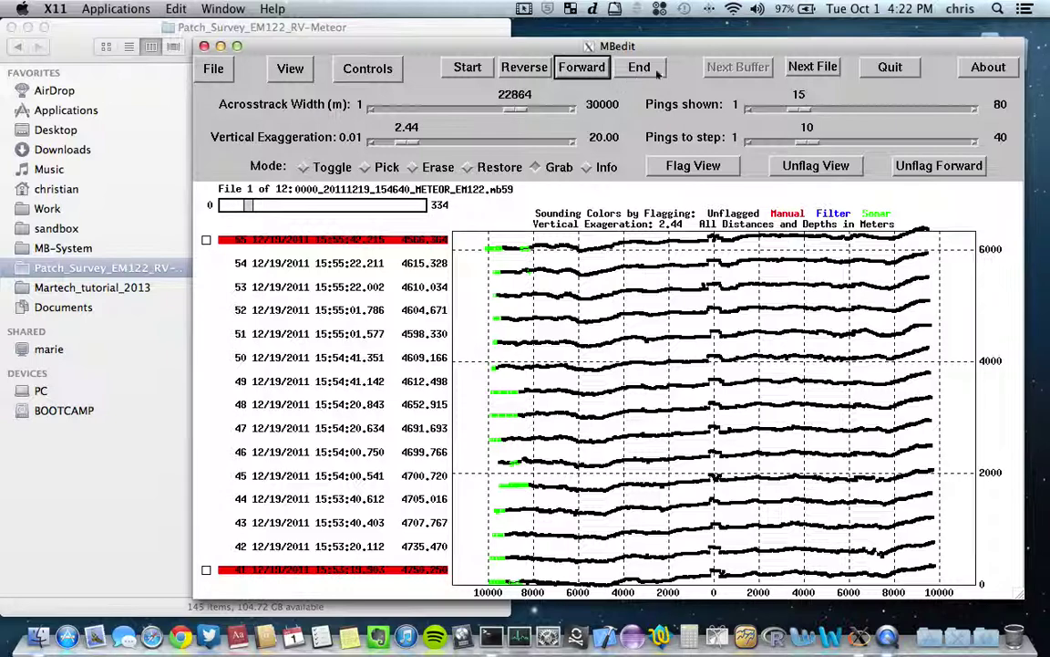
click(468, 70)
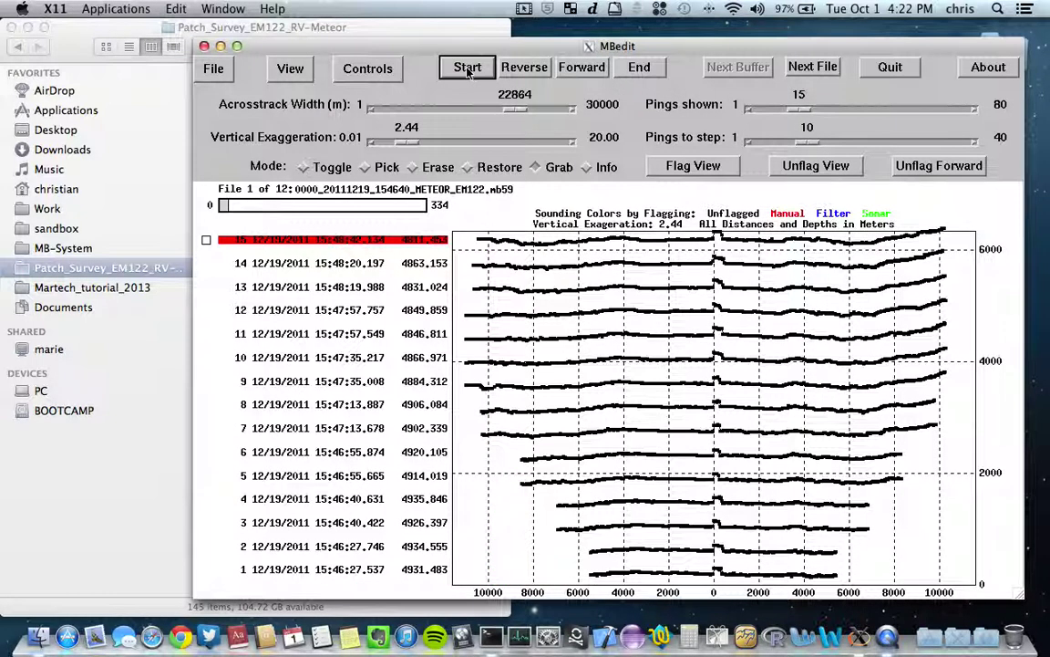
click(566, 170)
click(639, 67)
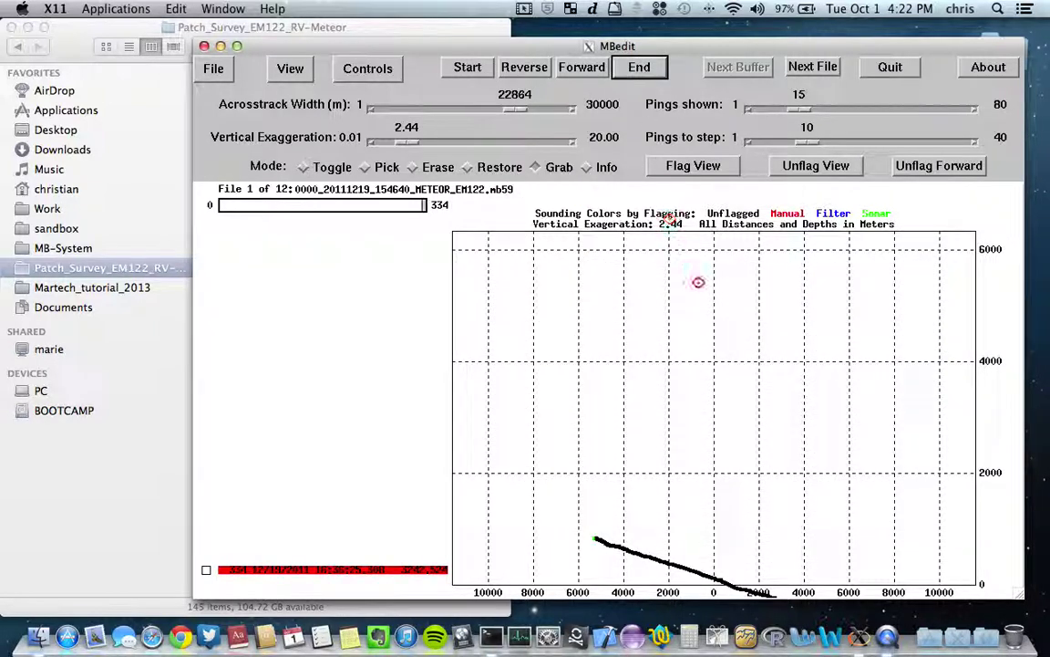
Step back through the pings from the end, then forward once to show pings 284–298.
click(525, 71)
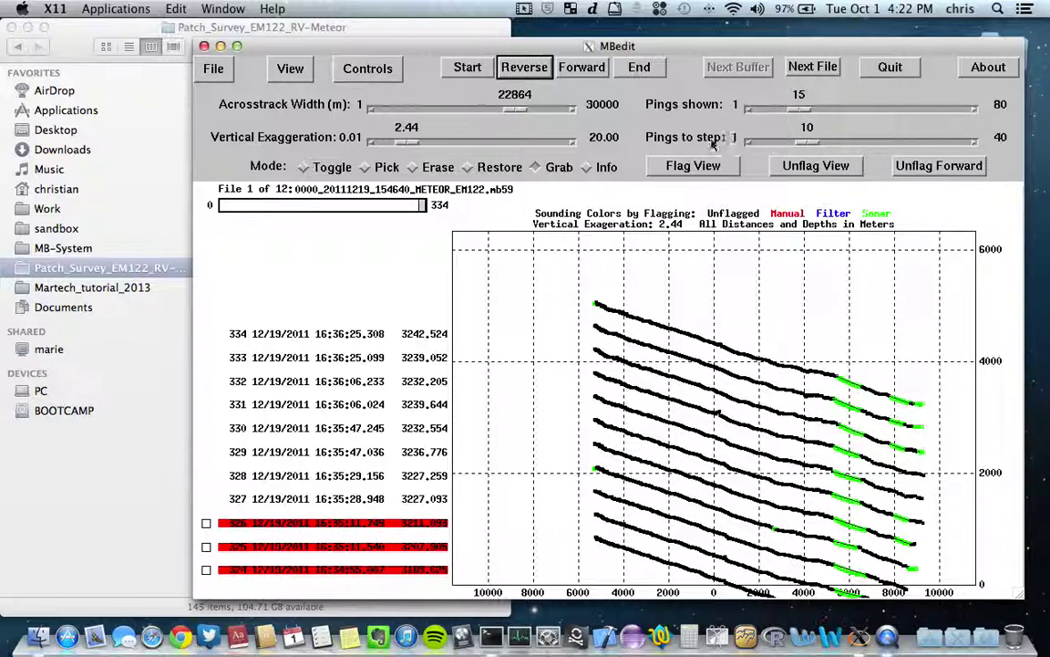
click(536, 71)
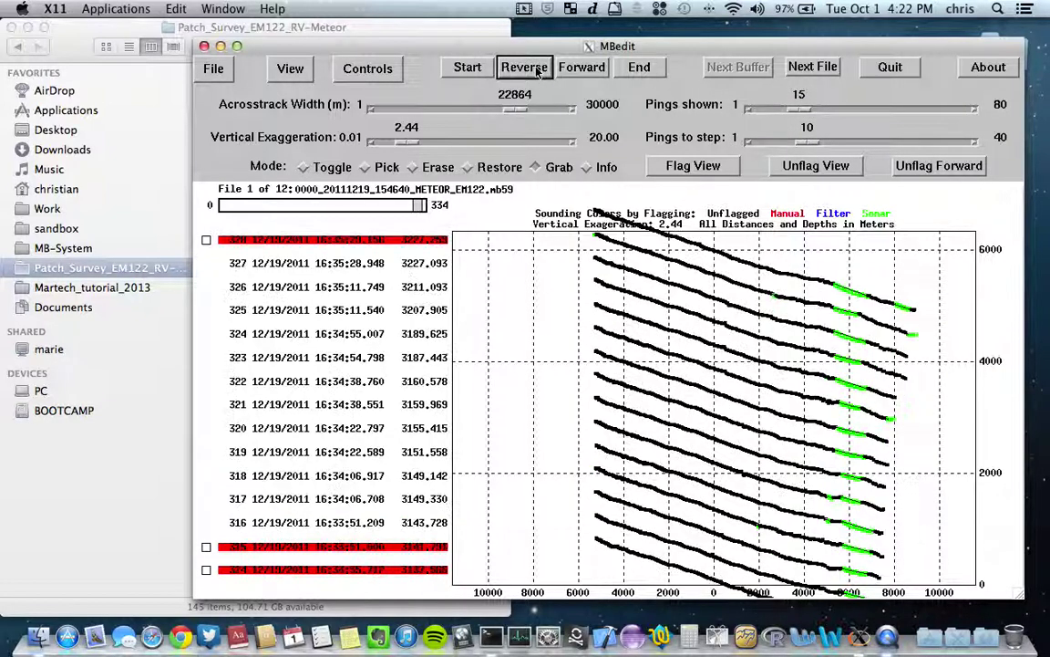
click(536, 71)
click(536, 71)
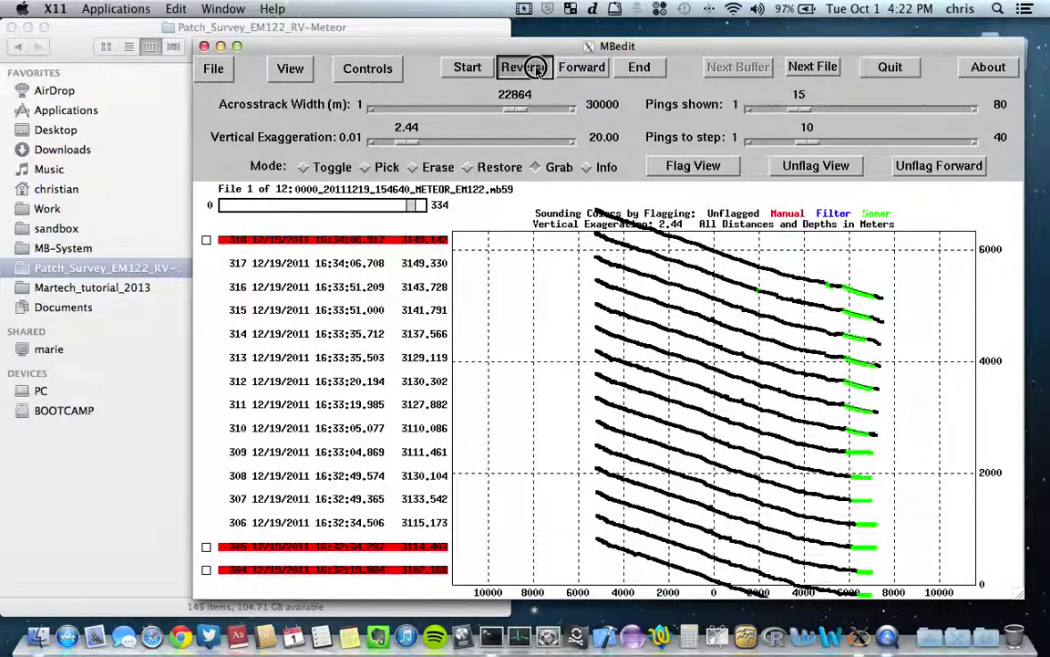
click(536, 72)
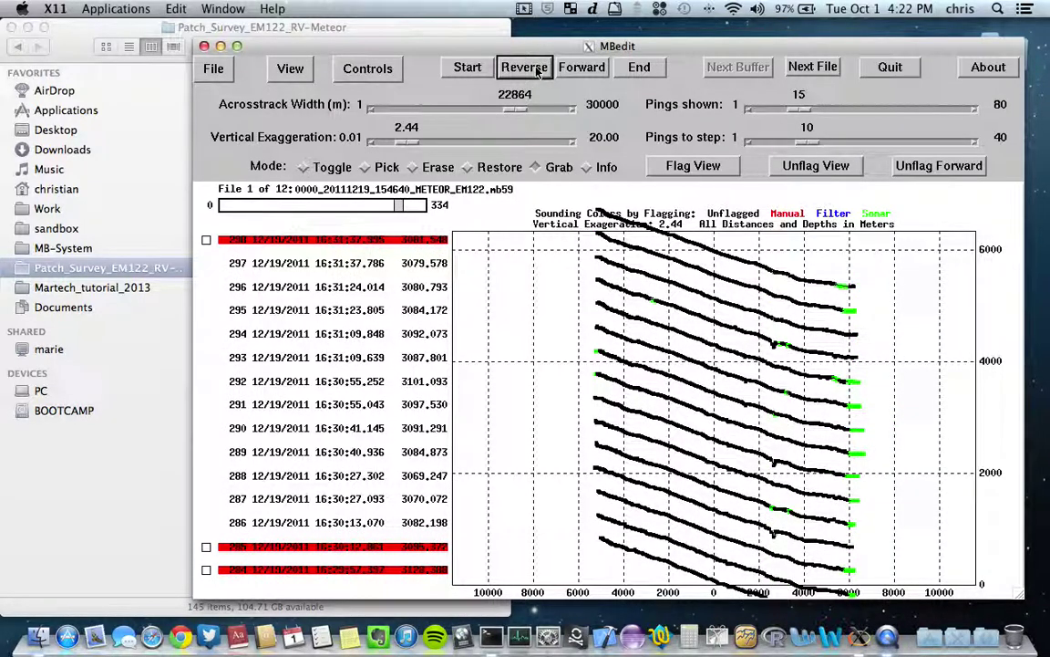
click(537, 71)
click(538, 72)
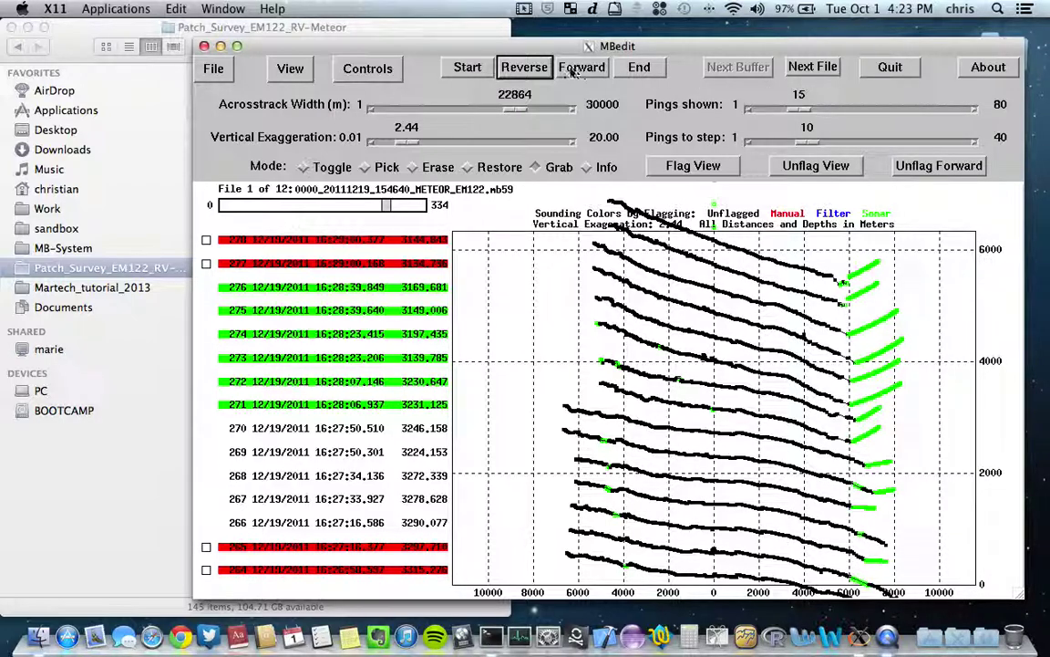
click(602, 71)
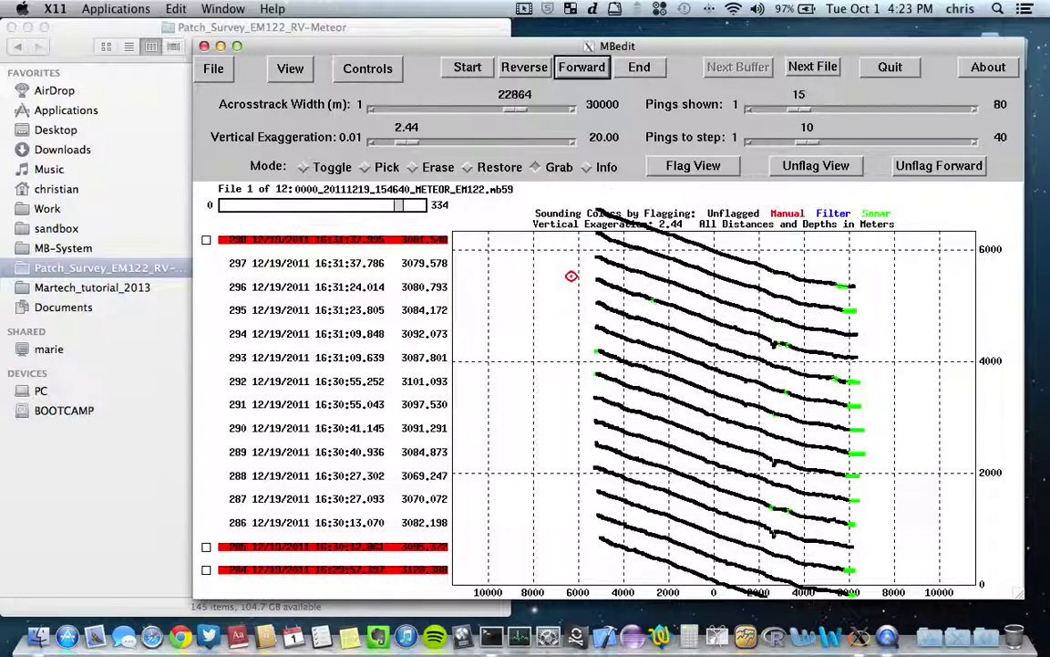
Step forward and back by ten pings until pings 184–198 are displayed, reselecting Grab mode.
key(Return)
key(Return)
key(Return)
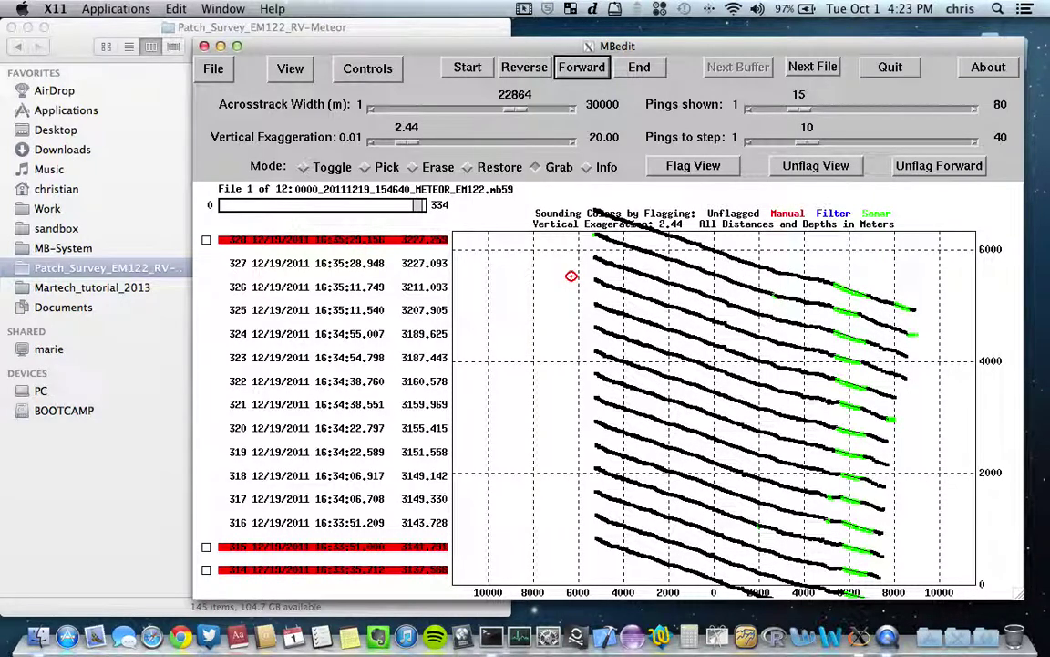
key(Left)
key(Left)
key(Left)
key(Left)
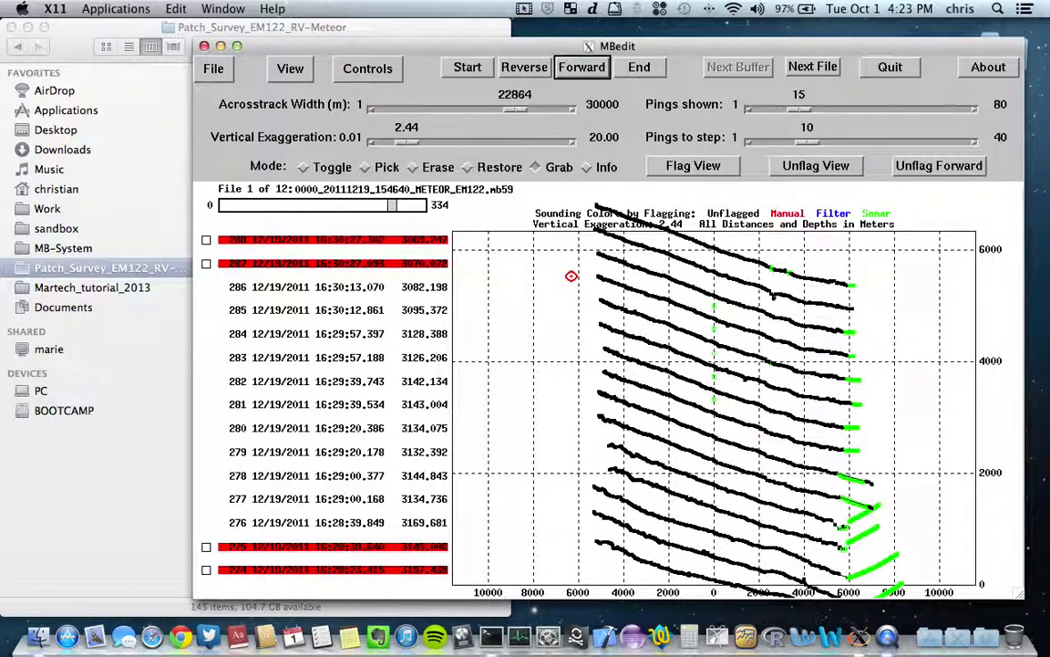
key(Left)
key(Left)
key(Left)
key(Left)
key(Left)
key(Left)
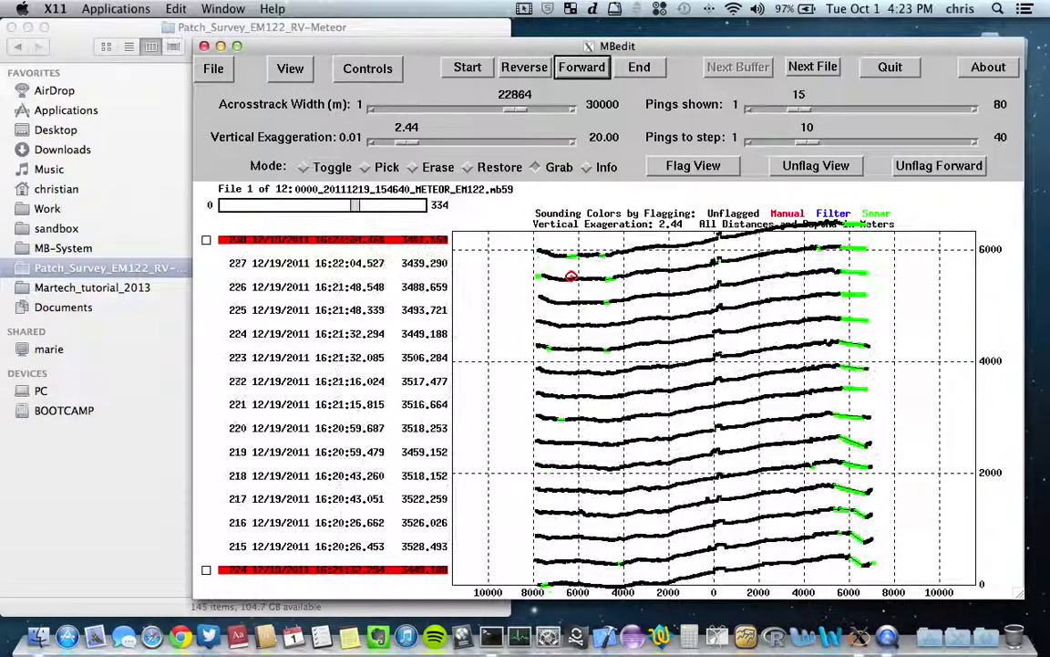
key(Left)
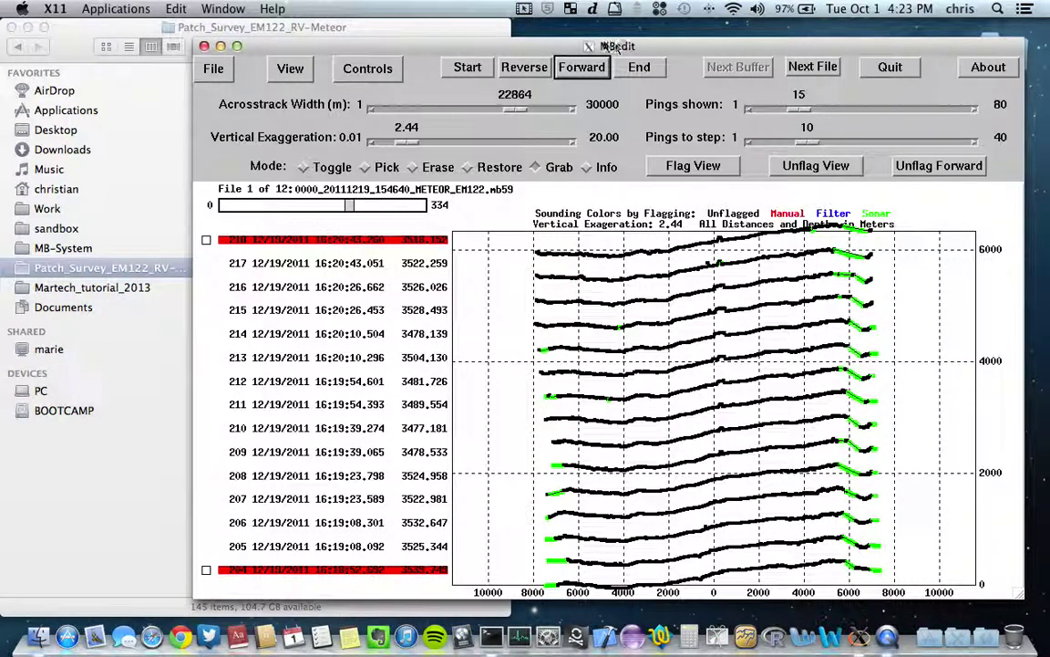
key(Right)
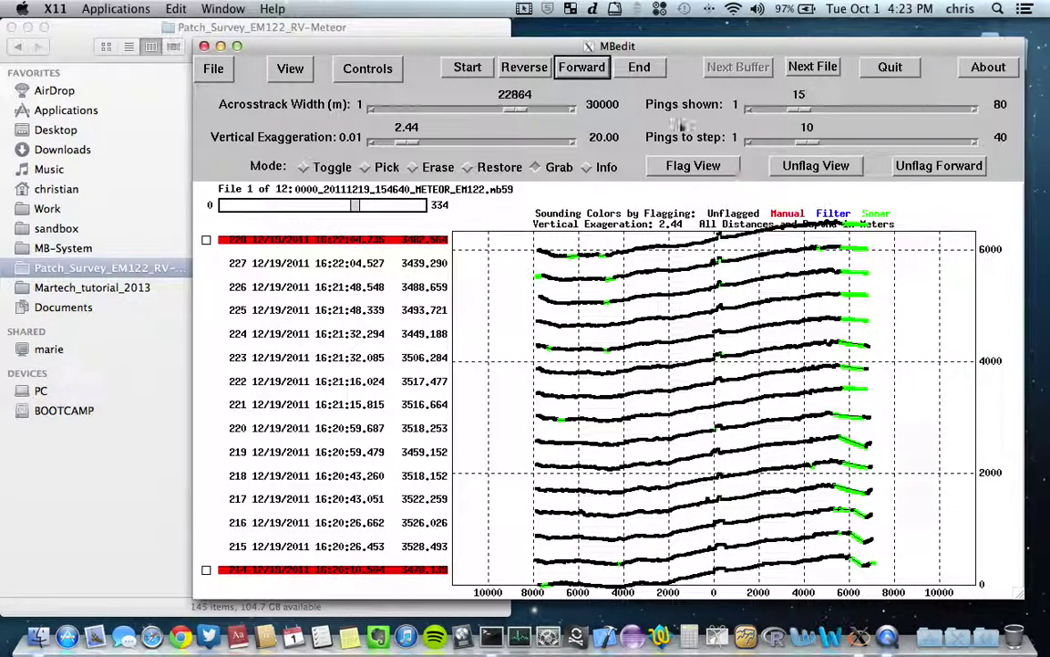
click(580, 67)
key(Right)
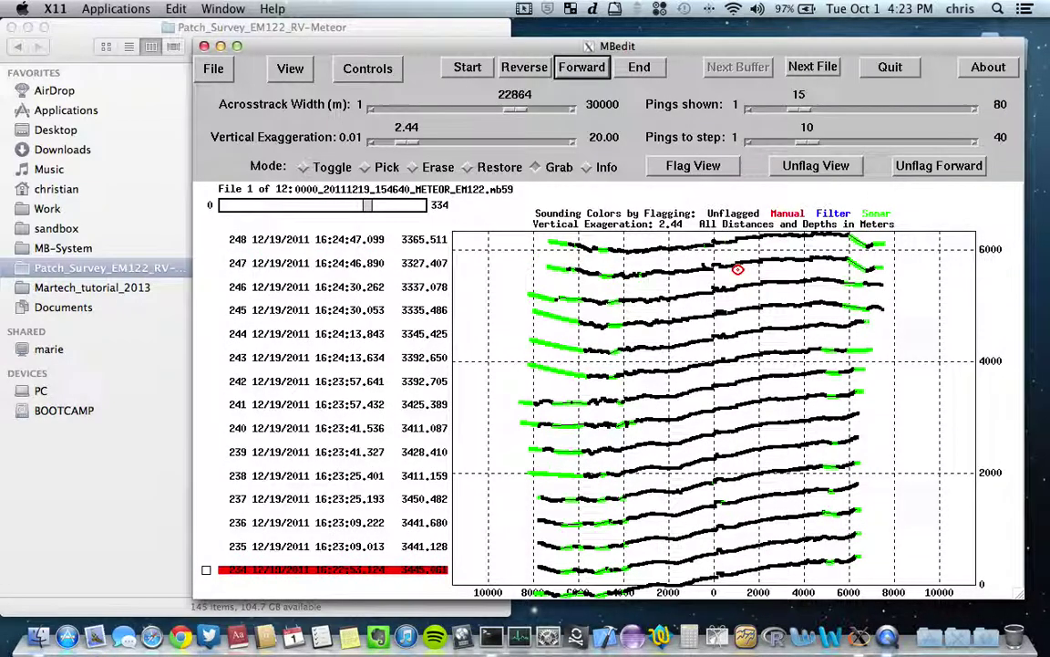
key(Left)
key(Left)
key(Left)
key(Left)
key(Left)
key(Left)
key(Left)
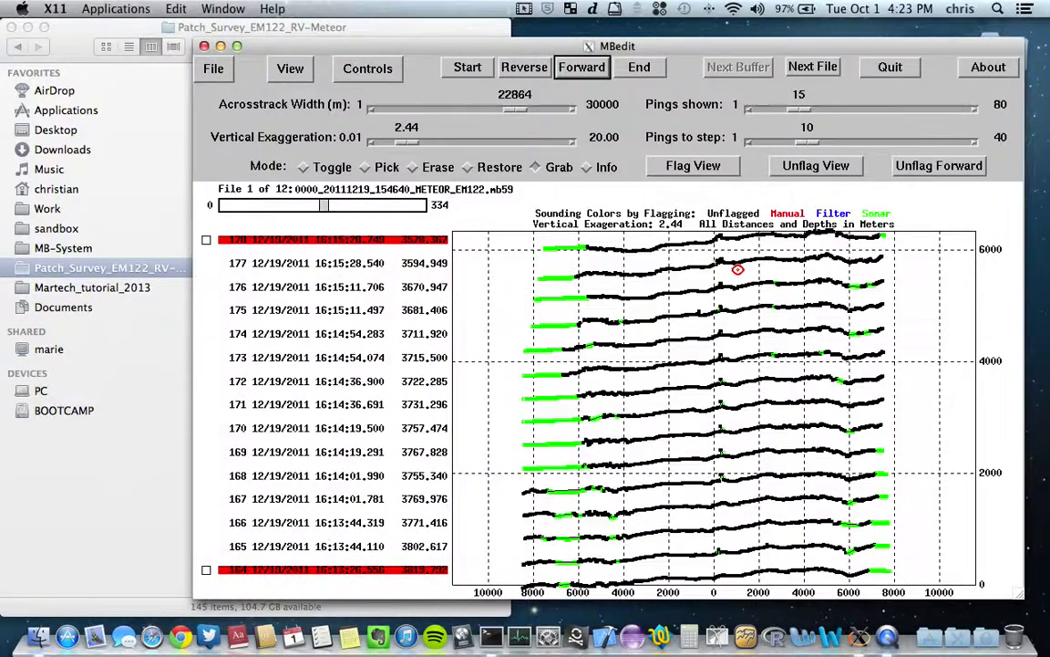
key(Right)
key(Right)
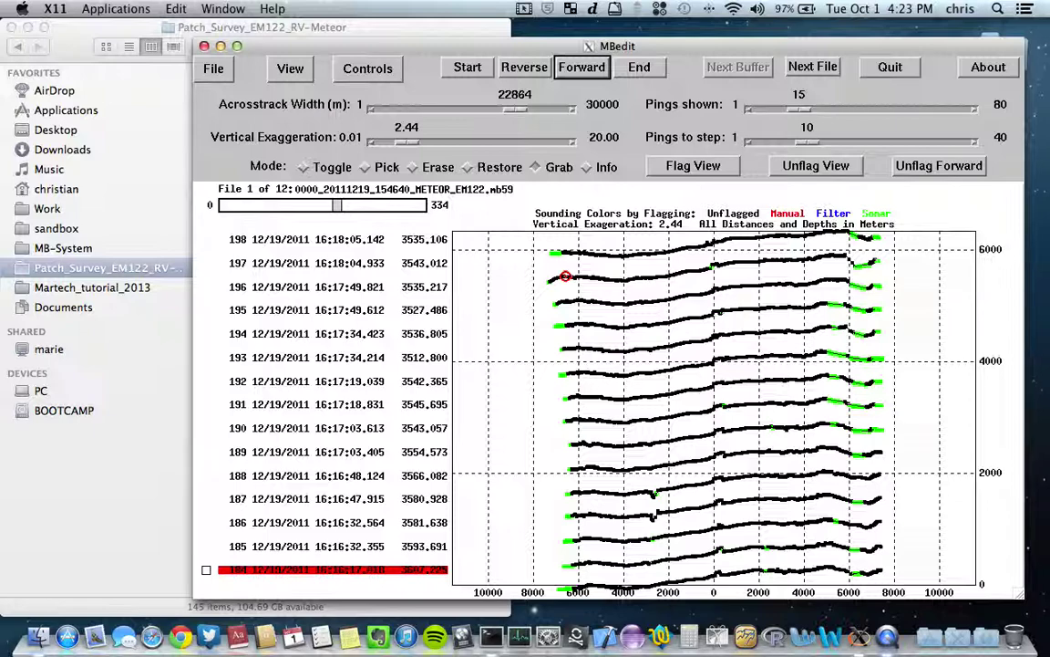
click(539, 167)
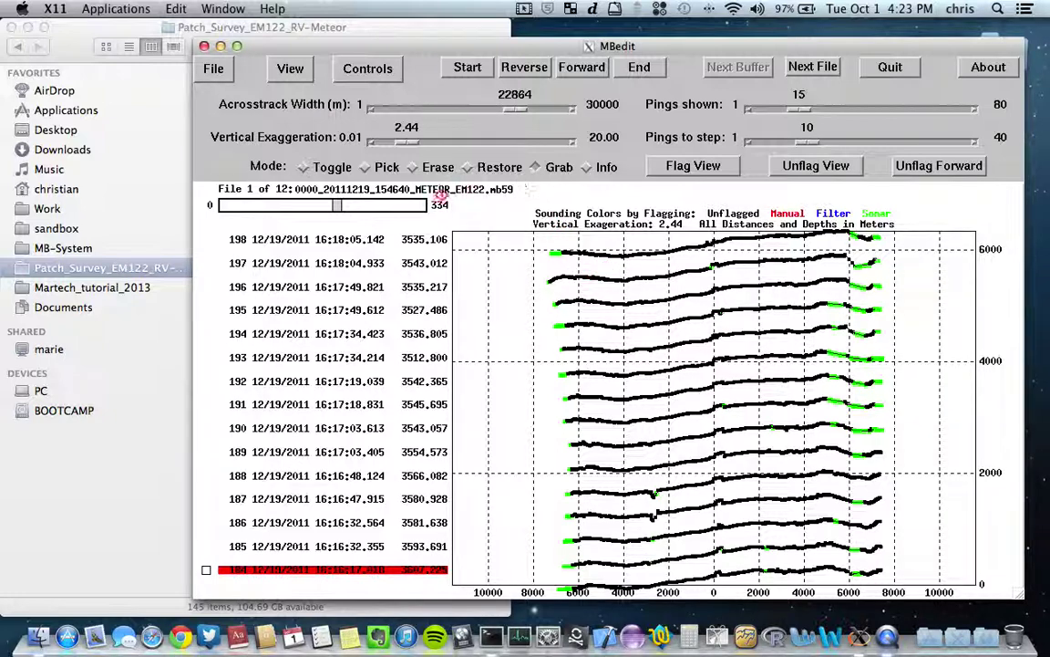
Switch the editing mode to Toggle while pings 184–198 are shown.
click(303, 166)
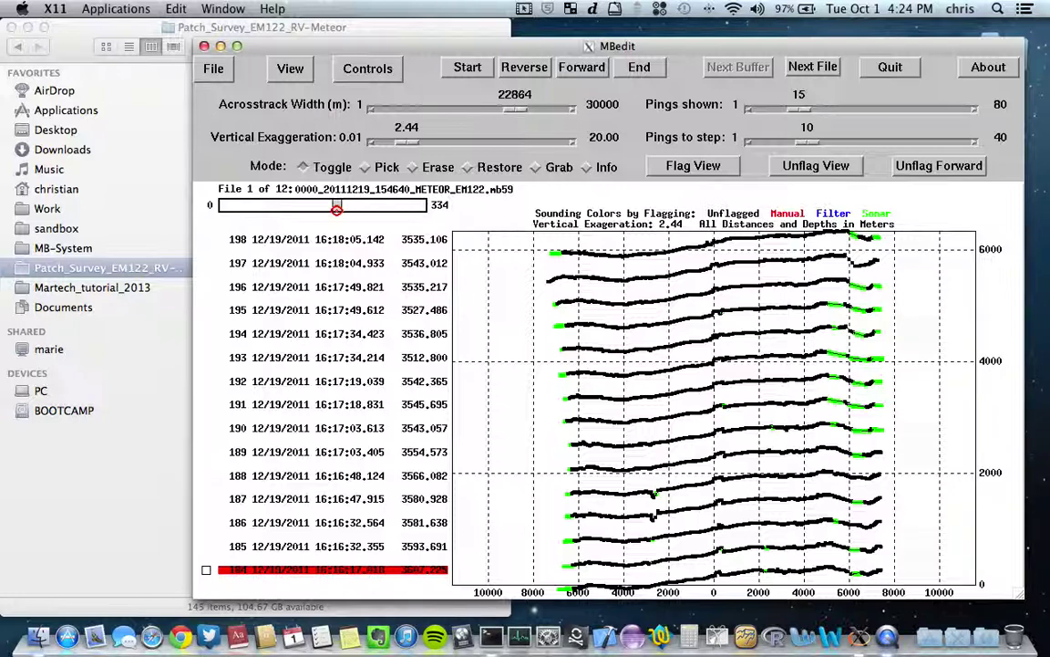
Drag the file position slider back to display pings 124–138.
drag(337, 209, 330, 208)
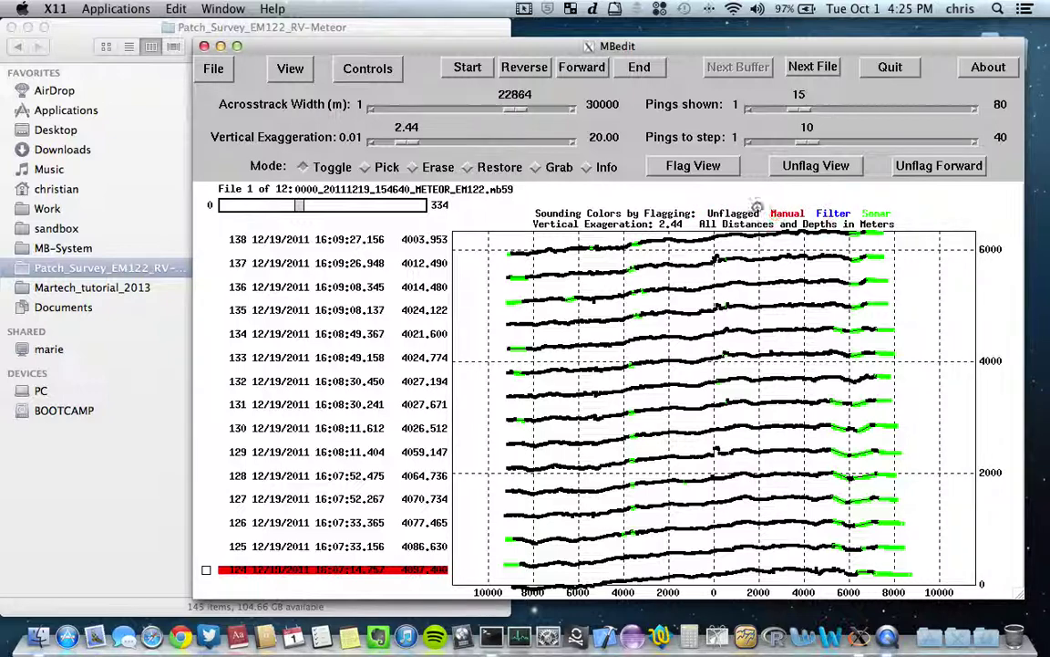
click(290, 70)
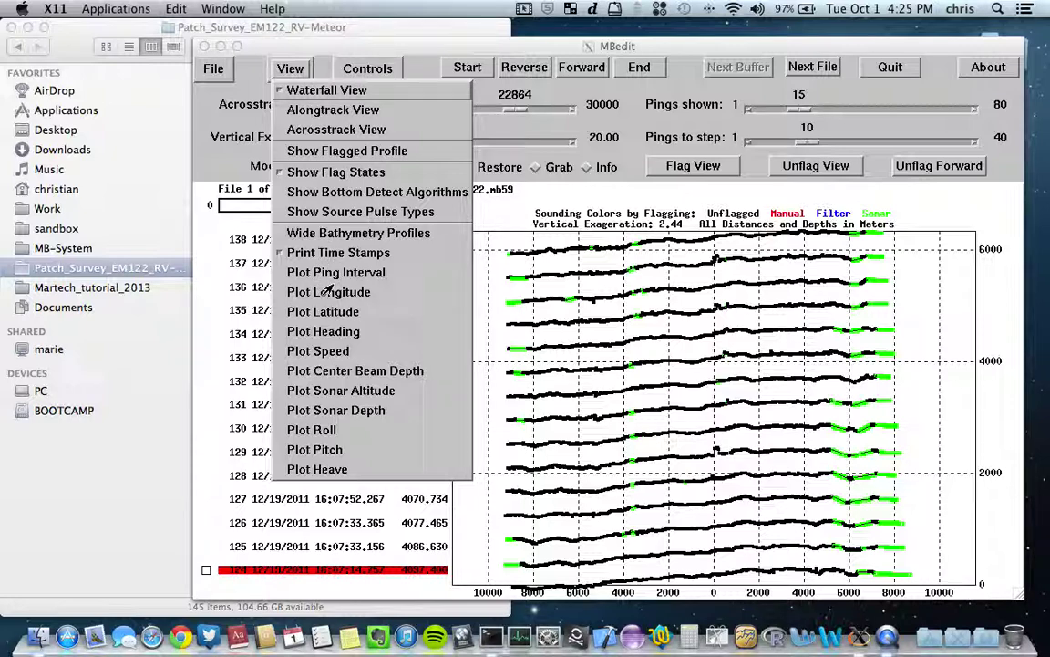
Turn on Plot Speed to show ship speed in km/hr beside pings 124–138.
click(301, 349)
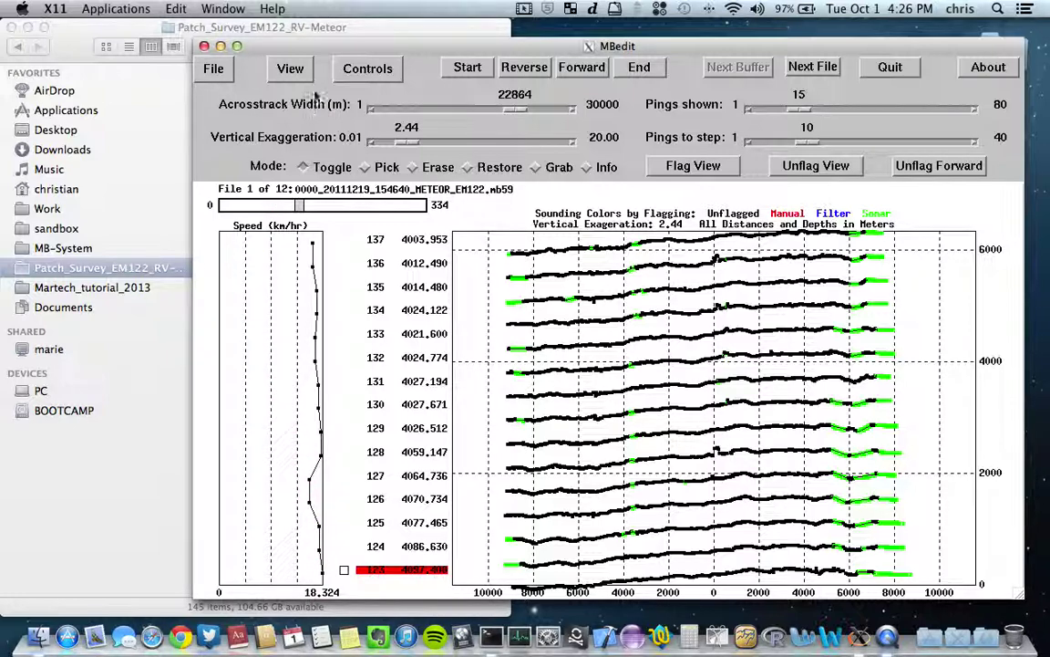
Replace the speed plot with roll, then with heave in meters.
click(293, 70)
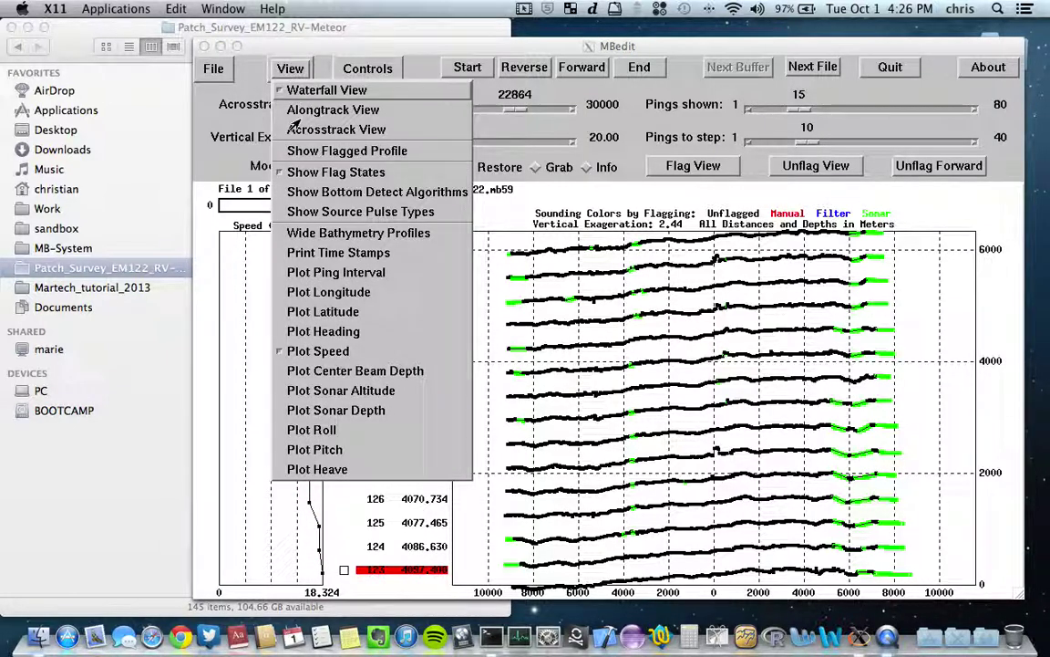
click(318, 434)
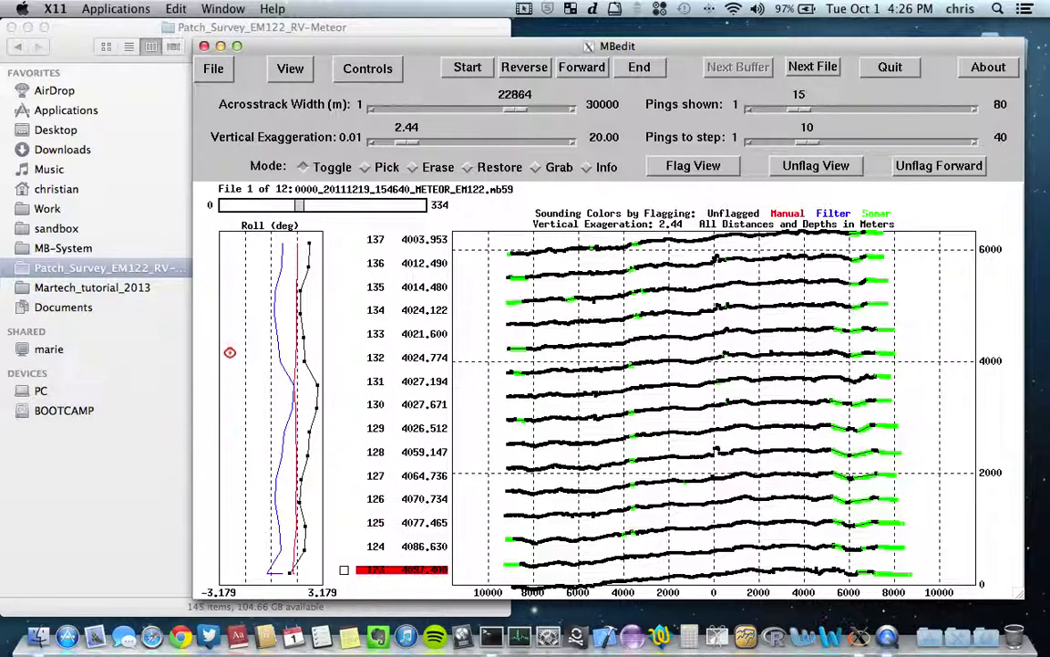
click(292, 69)
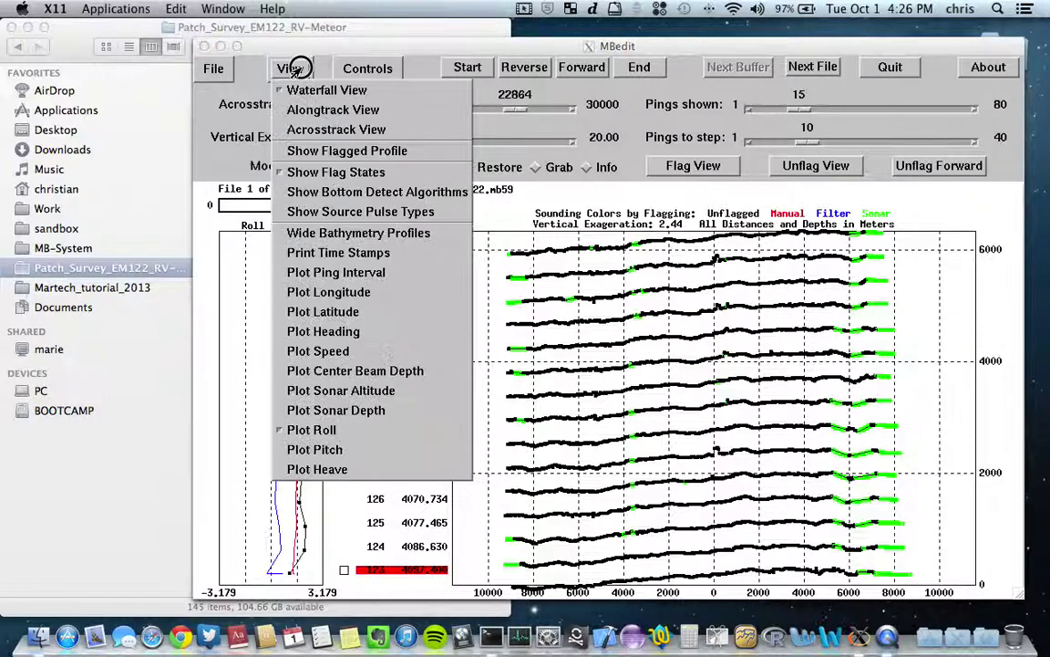
click(297, 470)
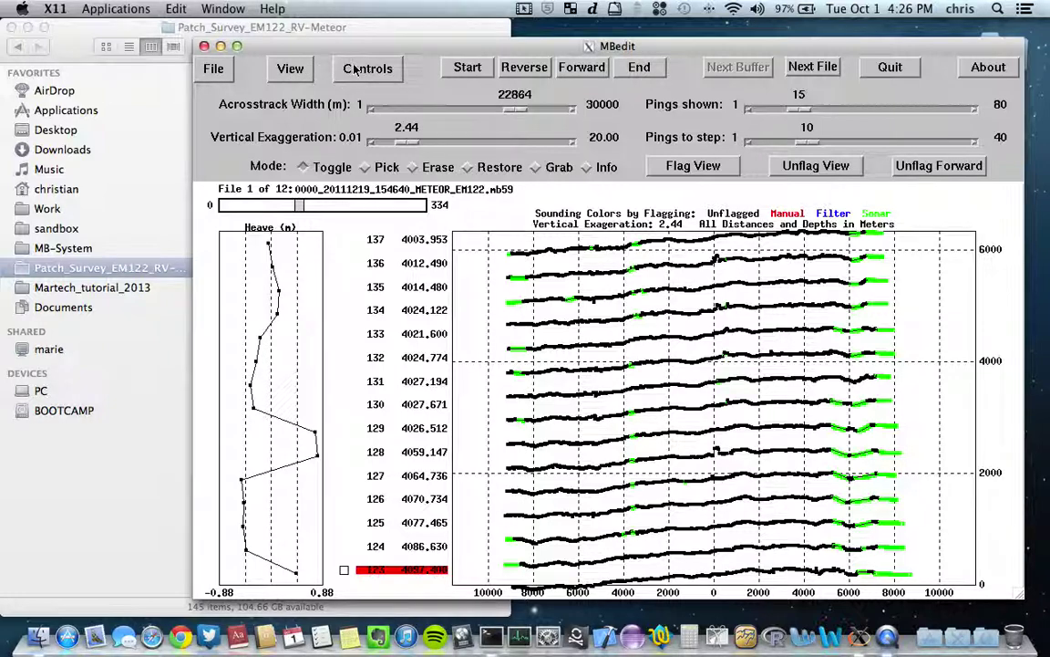
Turn on Print Time Stamps to list each ping's date and time.
click(294, 69)
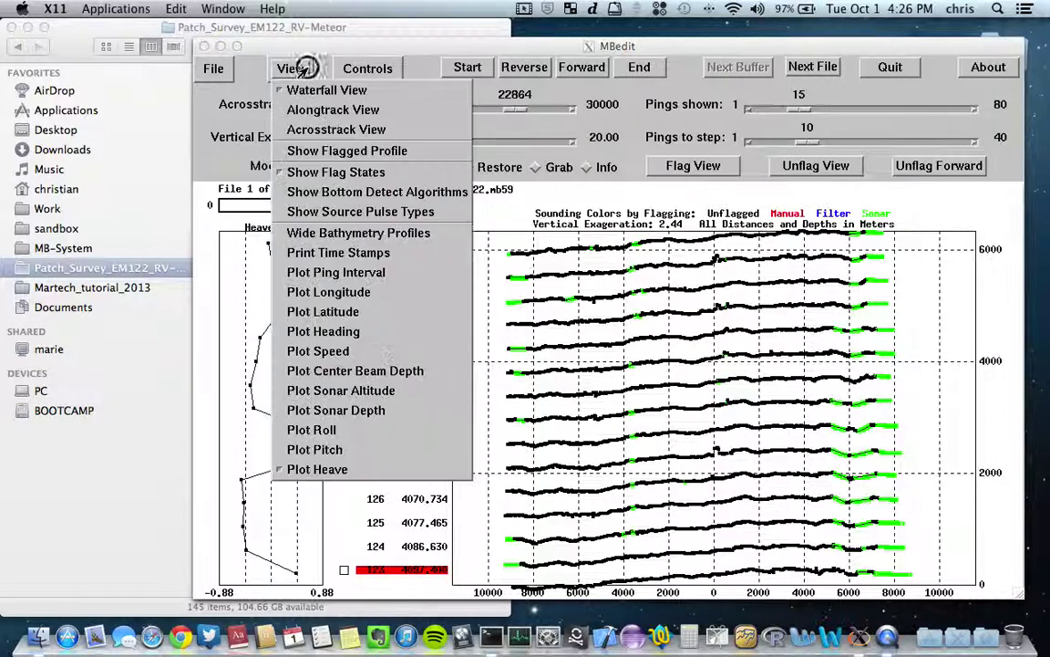
click(315, 253)
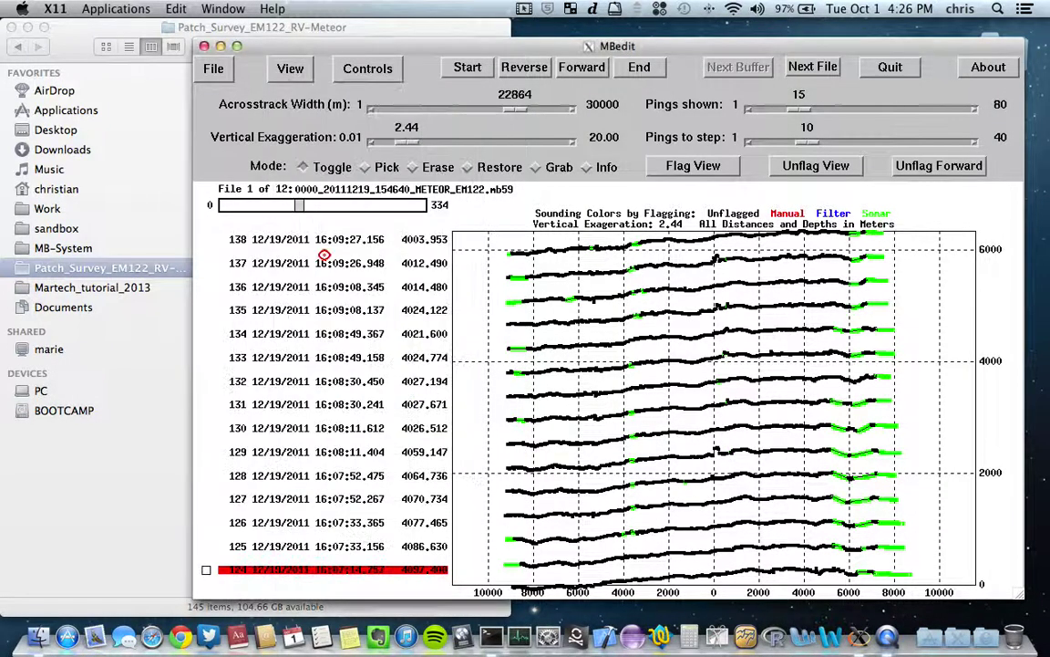
click(365, 71)
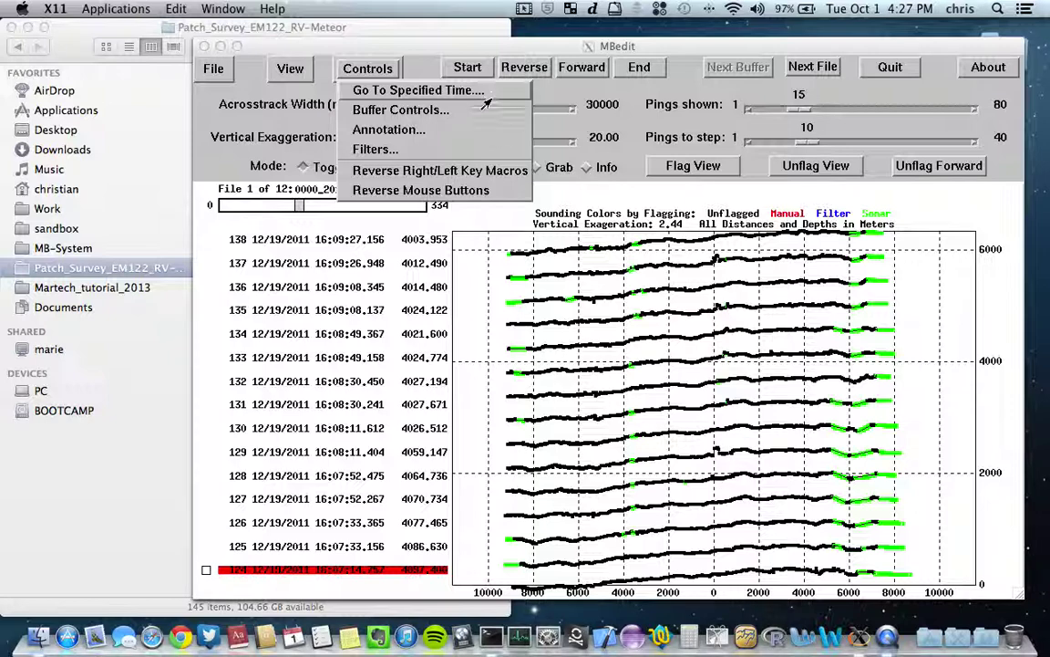
Step forward six times to display pings 184–198.
click(580, 72)
click(579, 71)
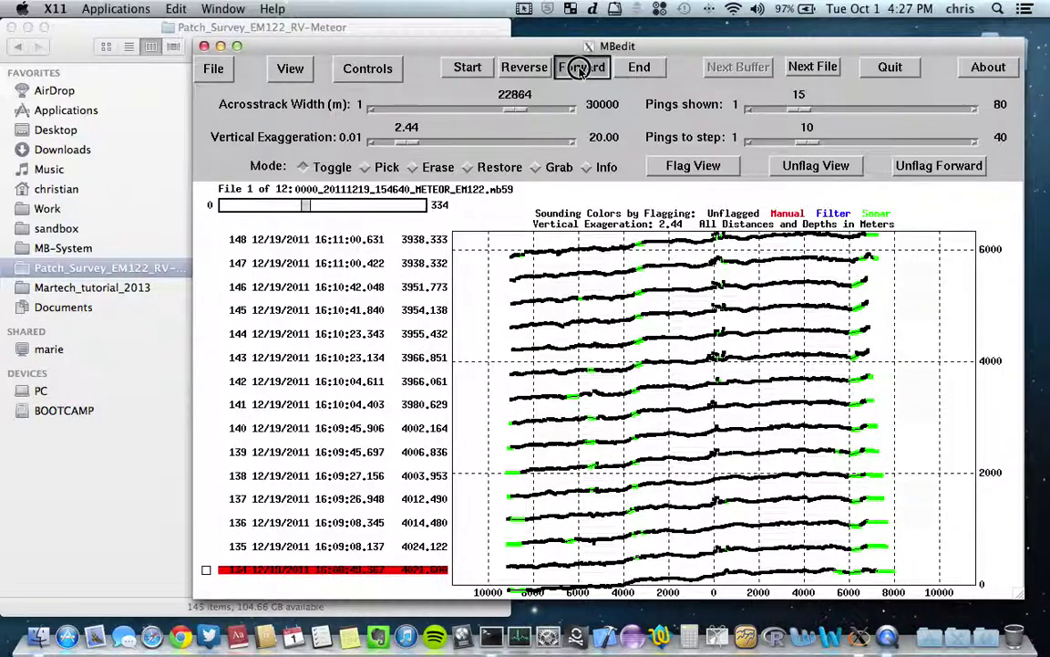
click(580, 71)
click(580, 71)
click(579, 71)
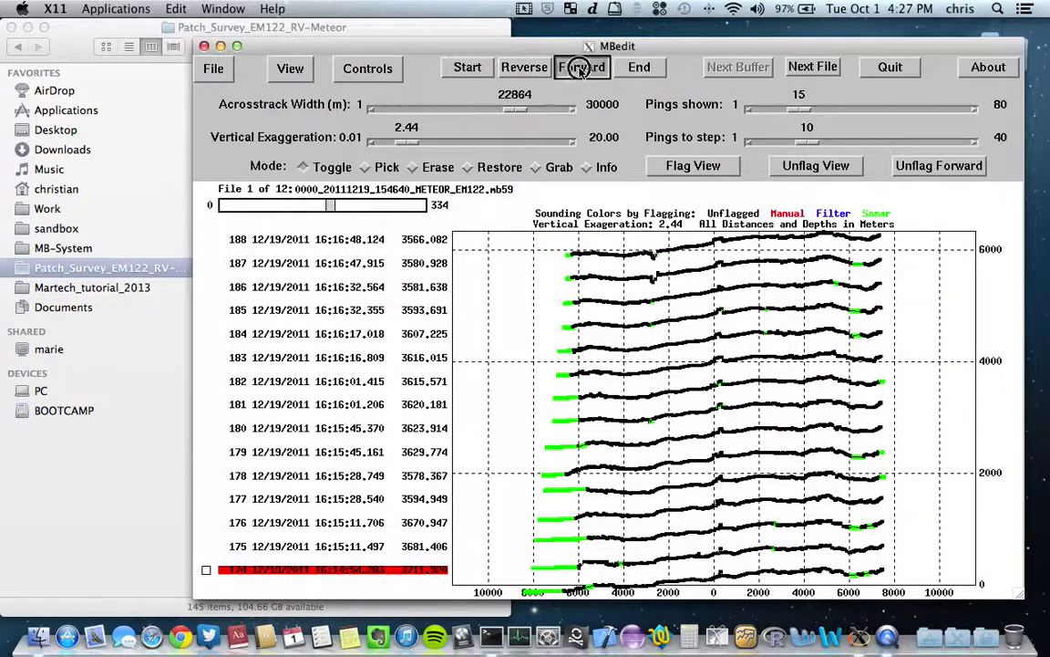
click(580, 71)
Dismiss the Go To Specified Time dialog and check the file's first and last pings.
click(369, 70)
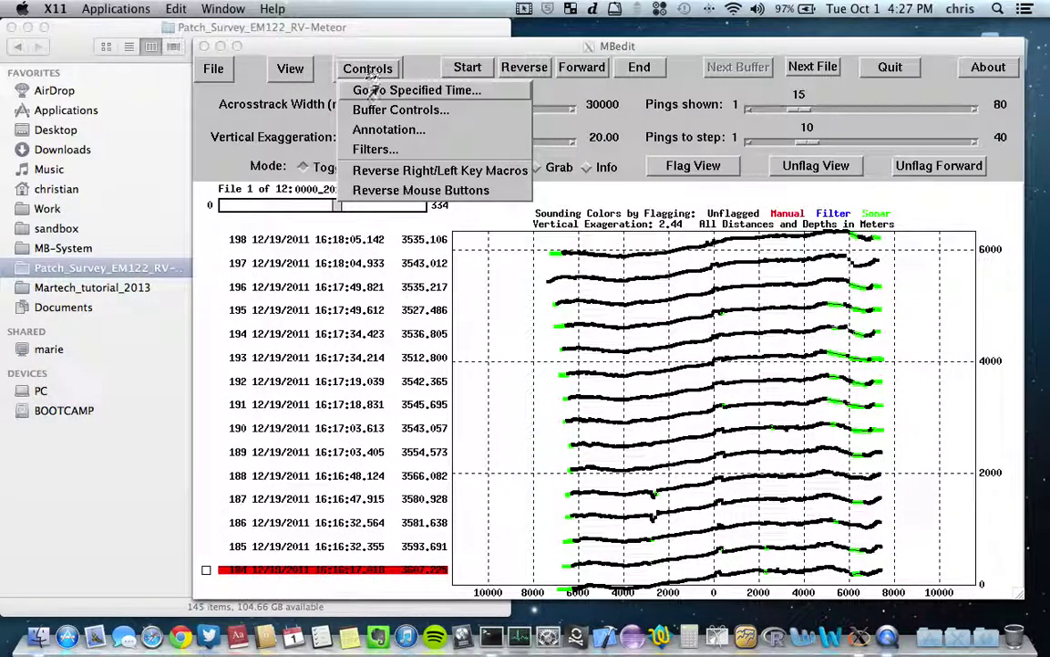
click(438, 89)
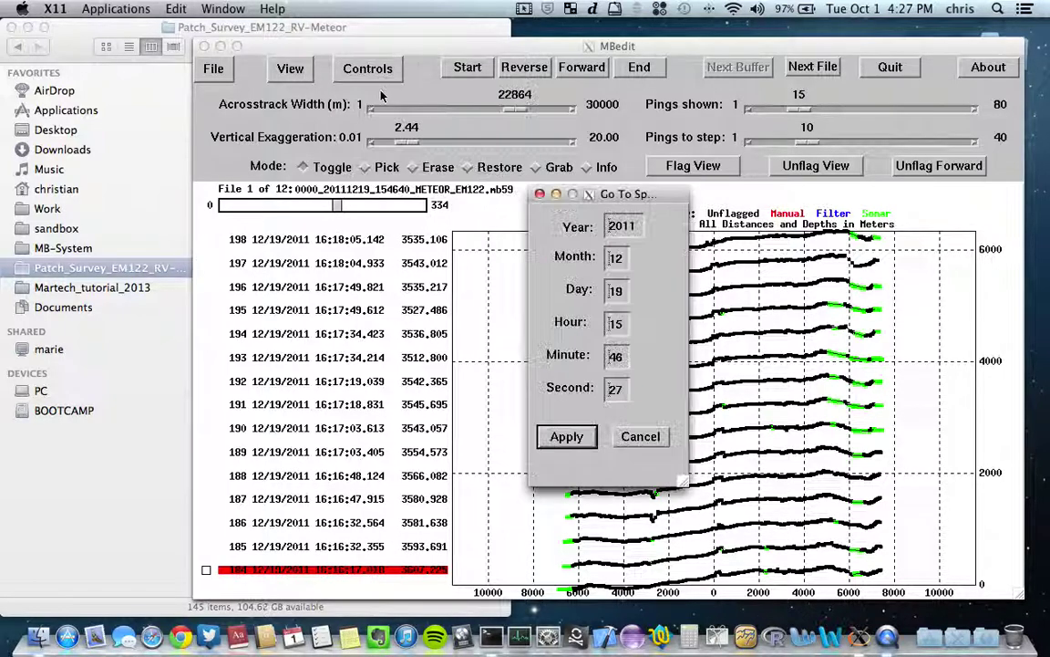
click(621, 324)
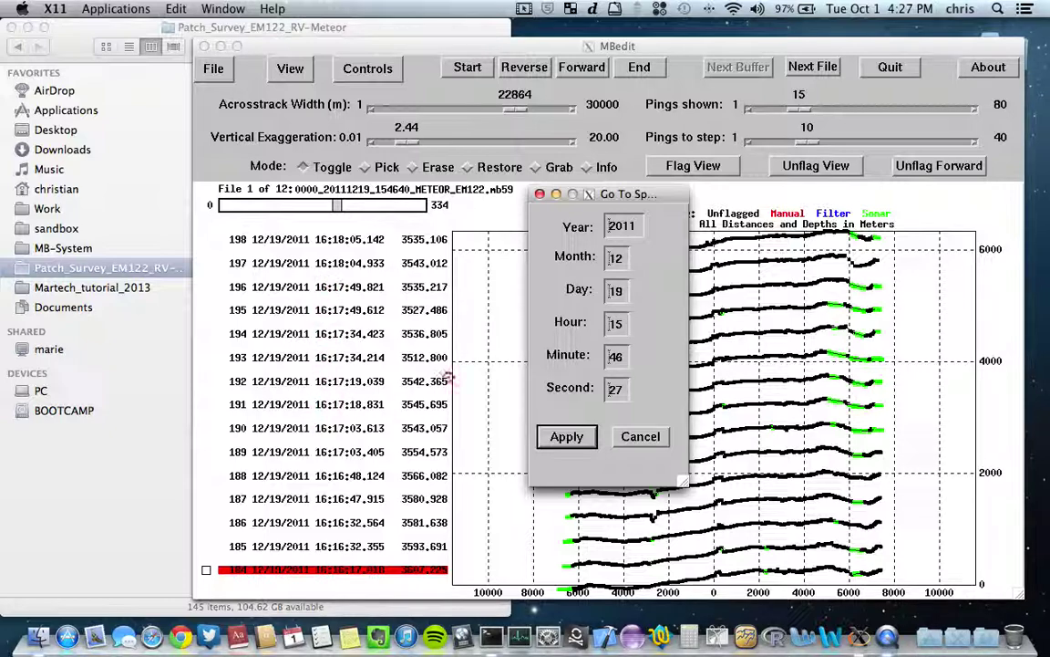
click(563, 79)
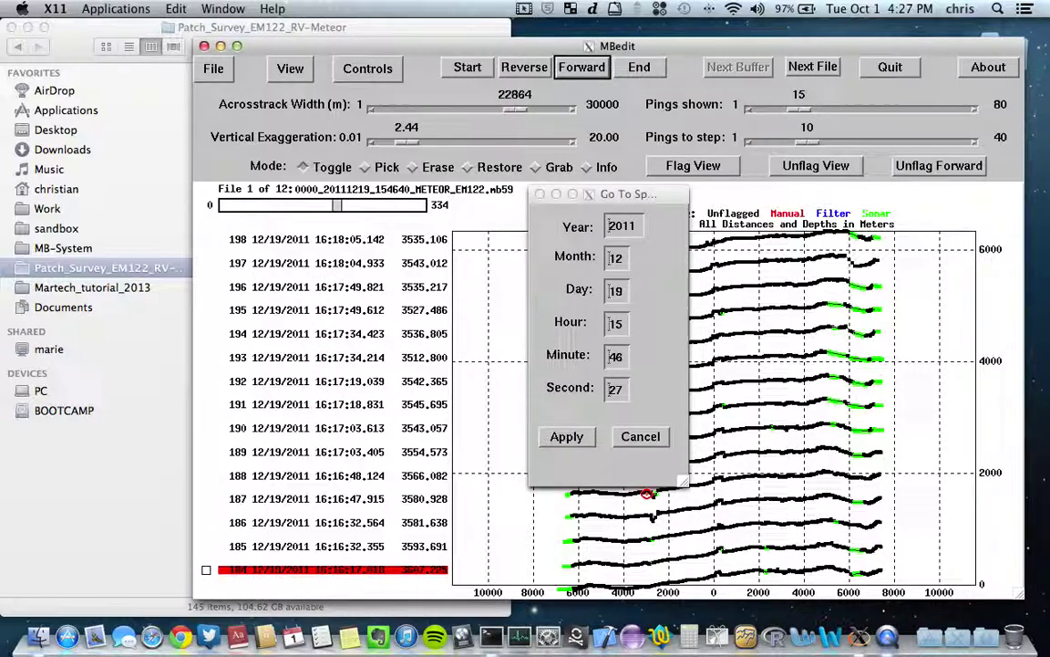
click(595, 406)
click(624, 430)
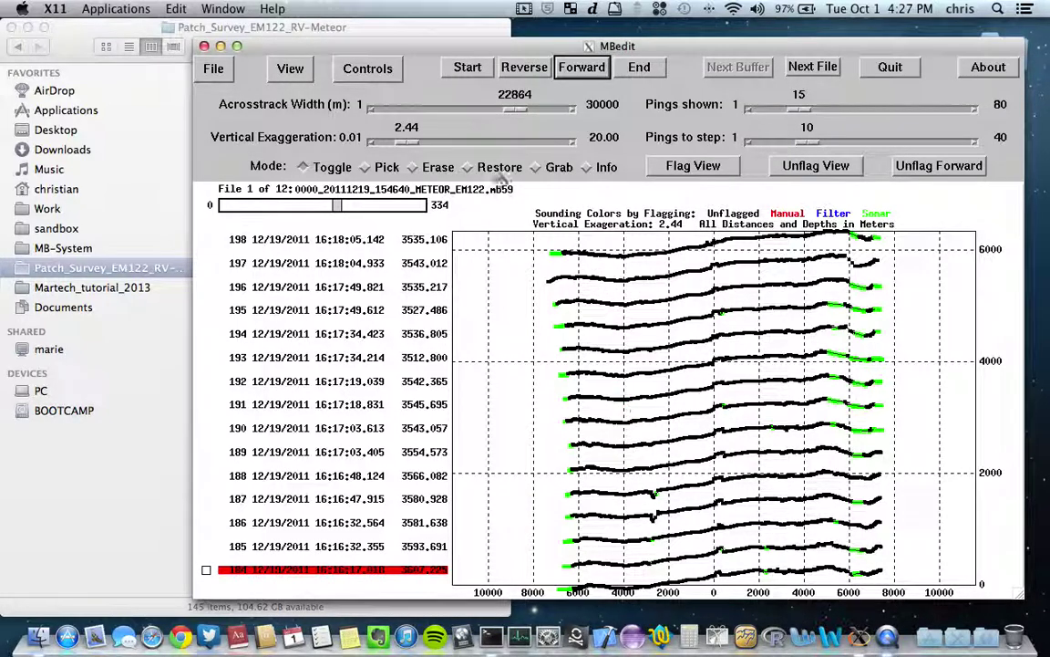
click(461, 68)
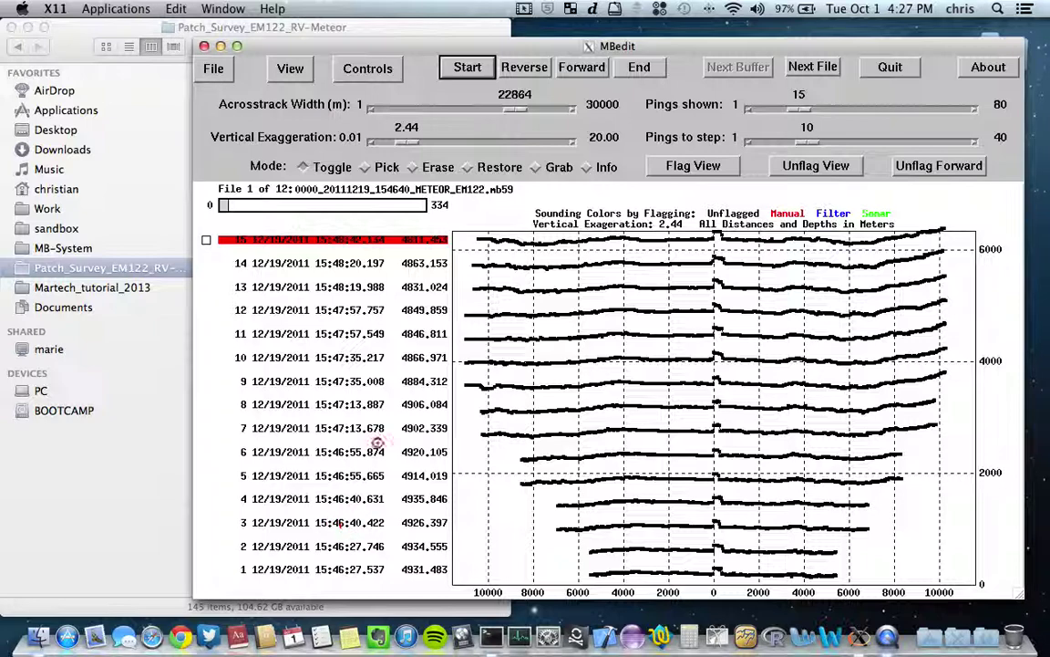
click(641, 68)
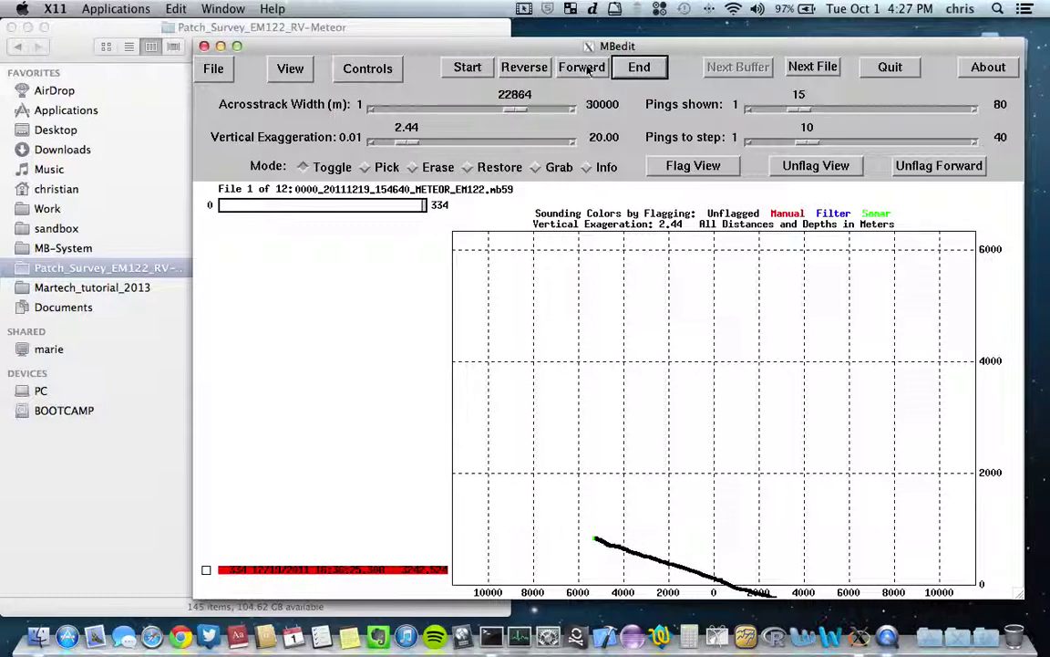
click(467, 69)
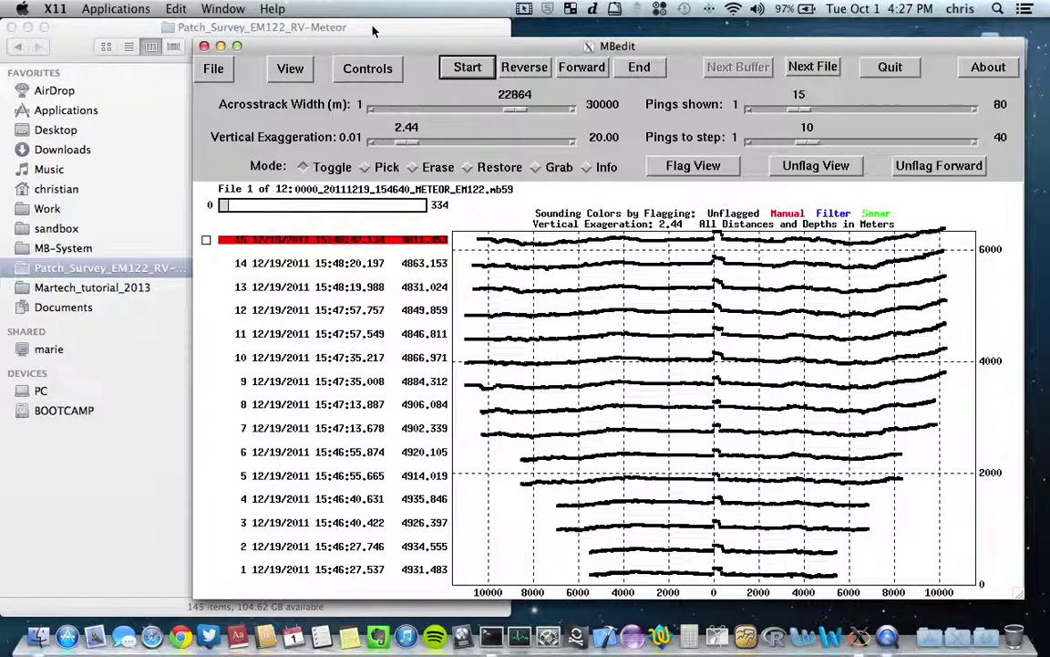
Jump to 16:00:00 with Go To Specified Time, showing pings 81–95.
click(370, 69)
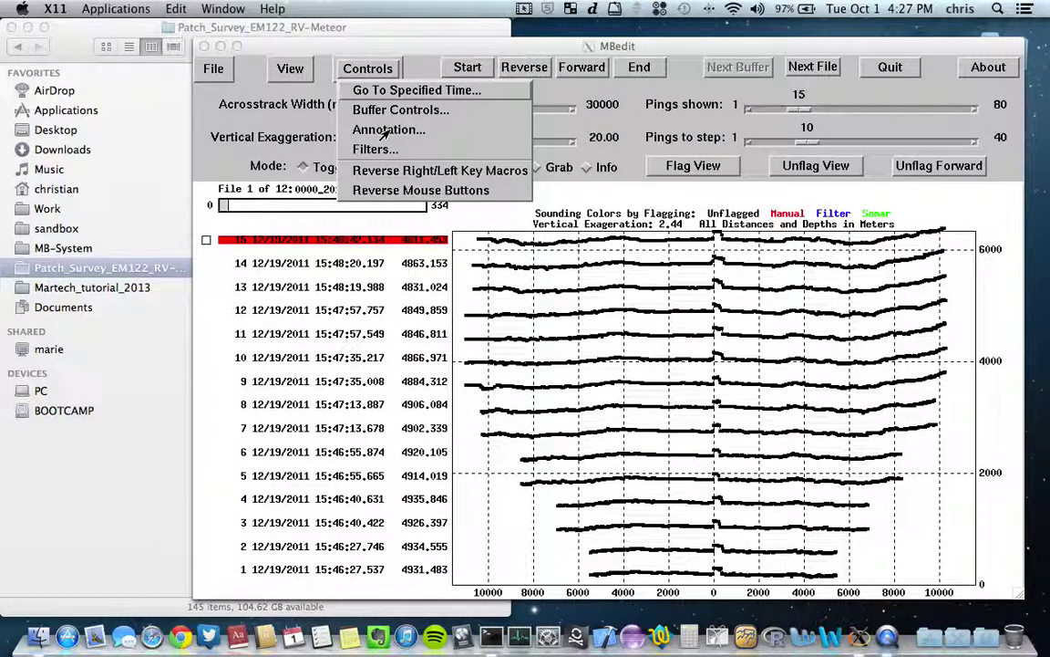
click(363, 89)
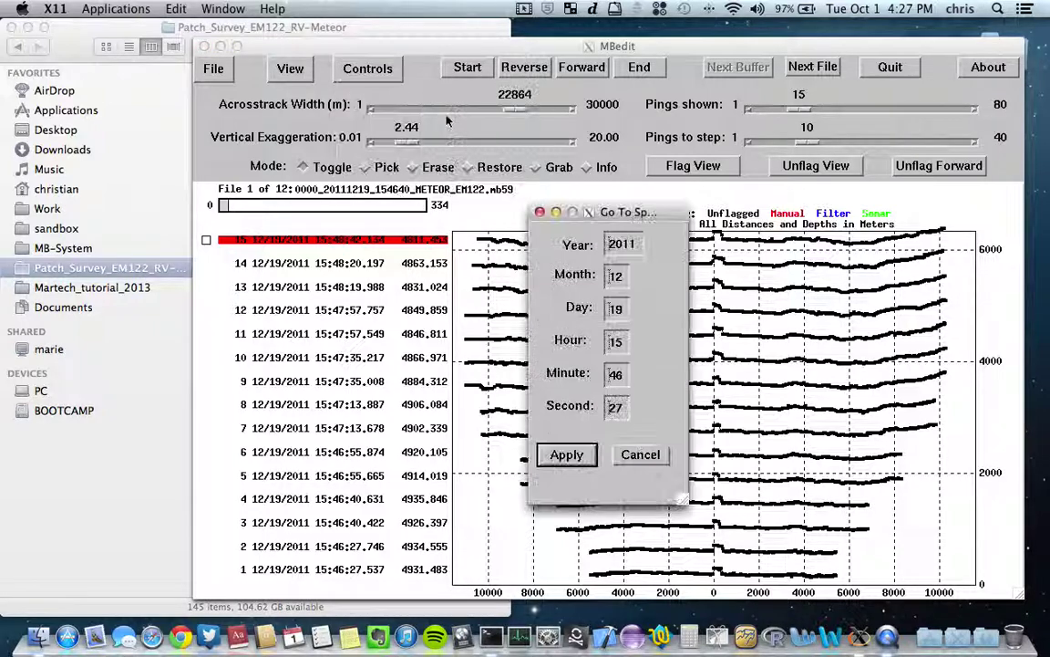
click(625, 343)
key(BackSpace)
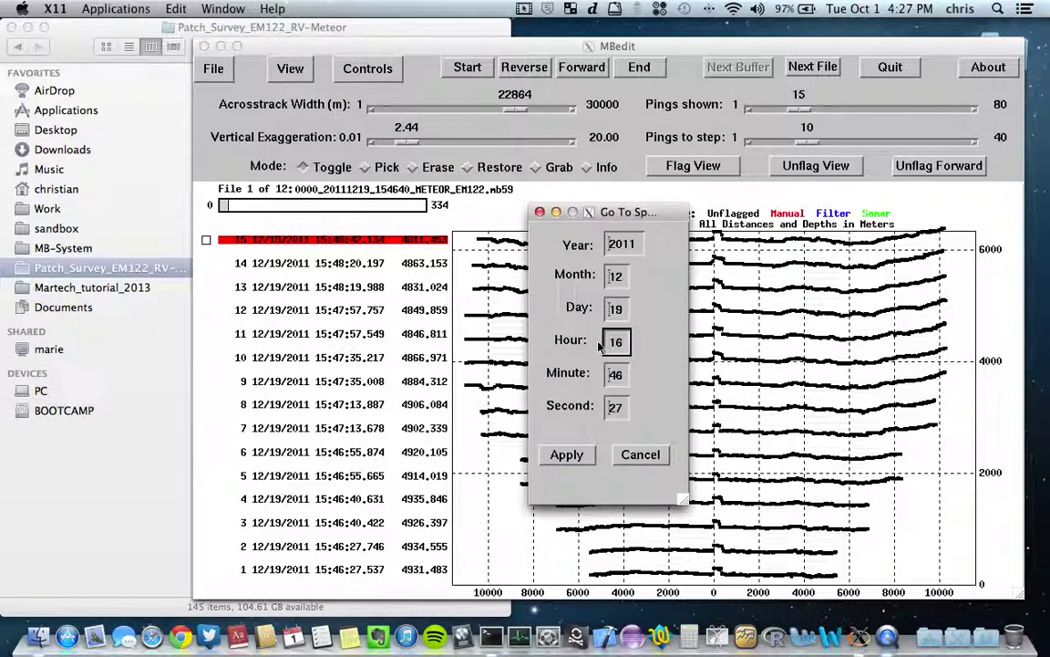
double_click(617, 375)
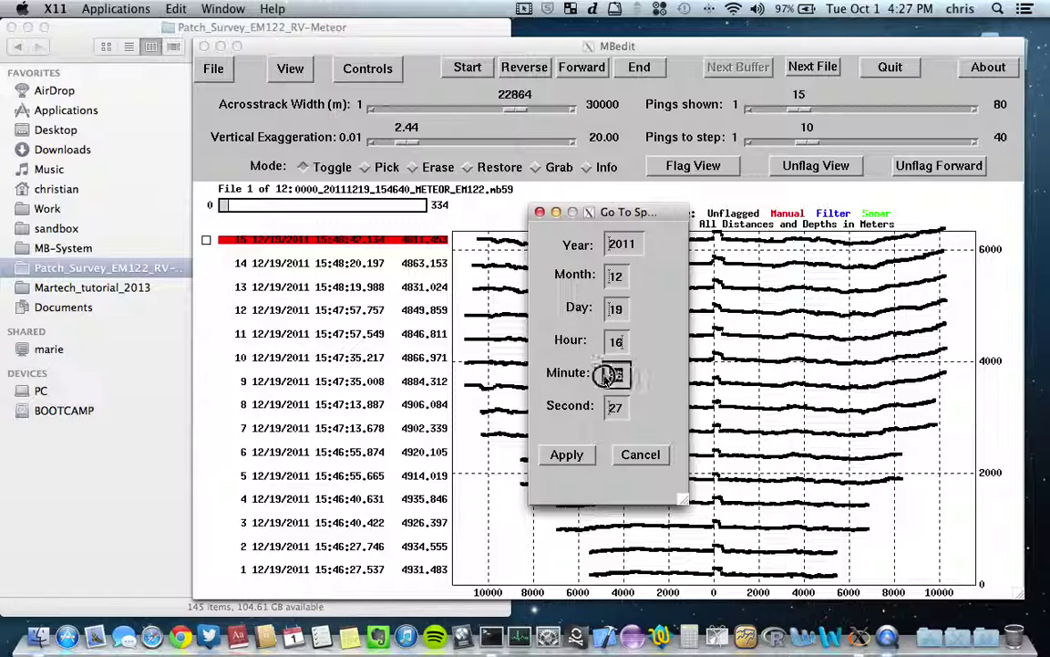
text(00)
double_click(616, 408)
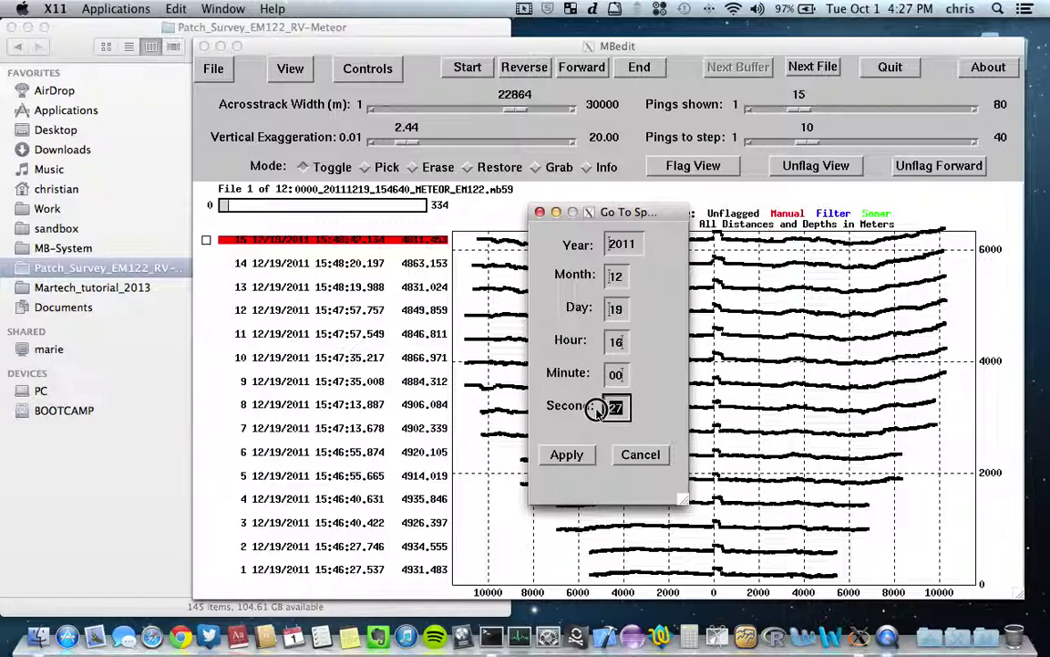
text(0)
click(566, 454)
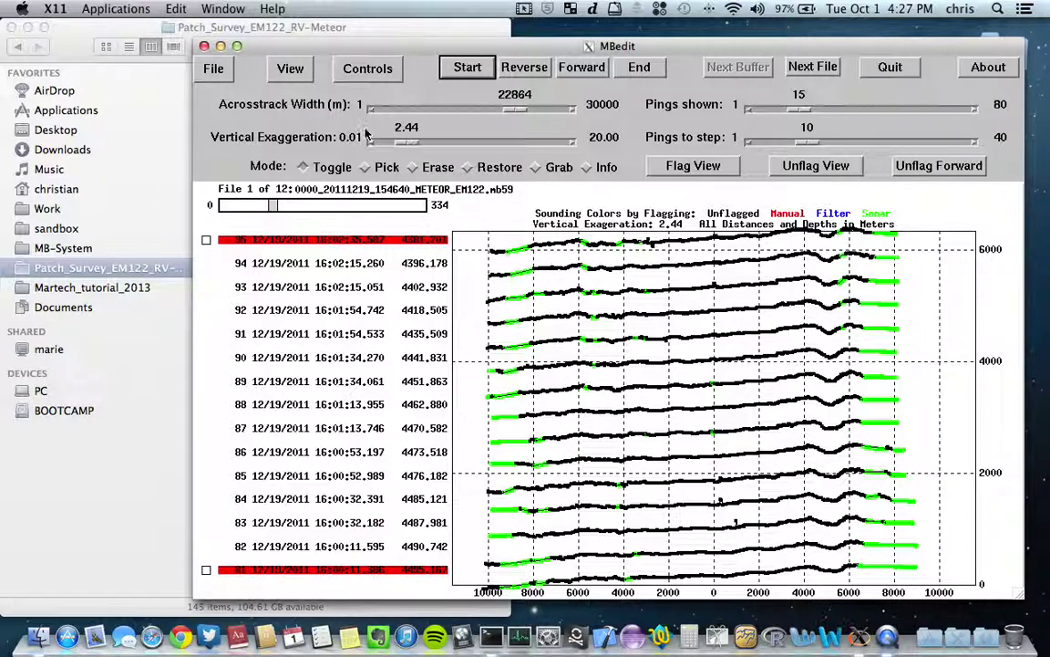
click(348, 70)
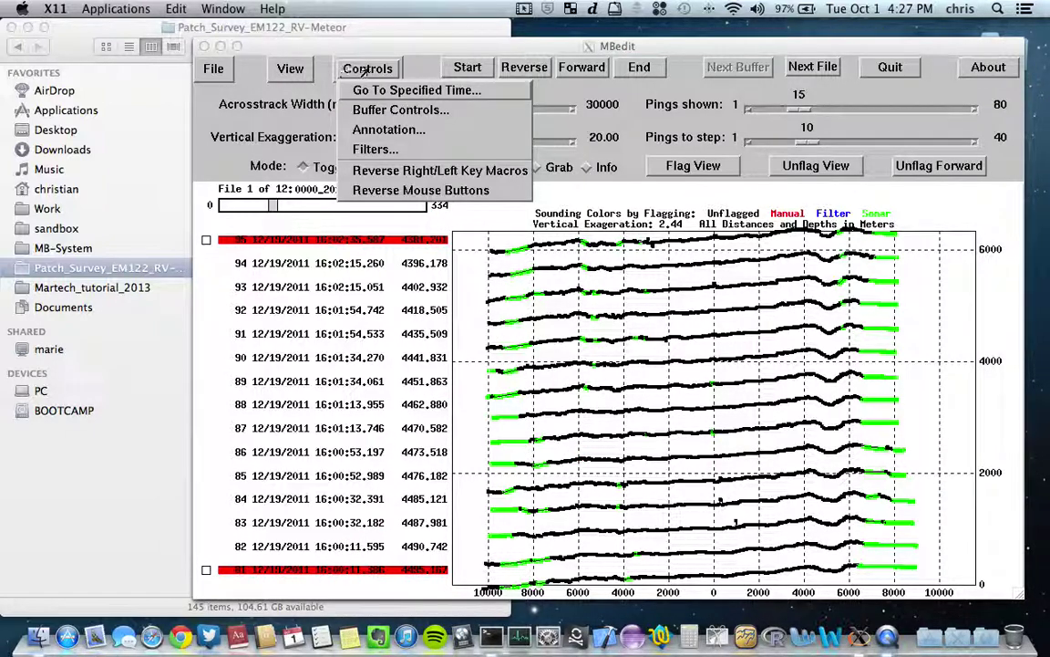
Open the Filters dialog and select the Start Flagging Distance, reading -10193.31 m.
click(336, 148)
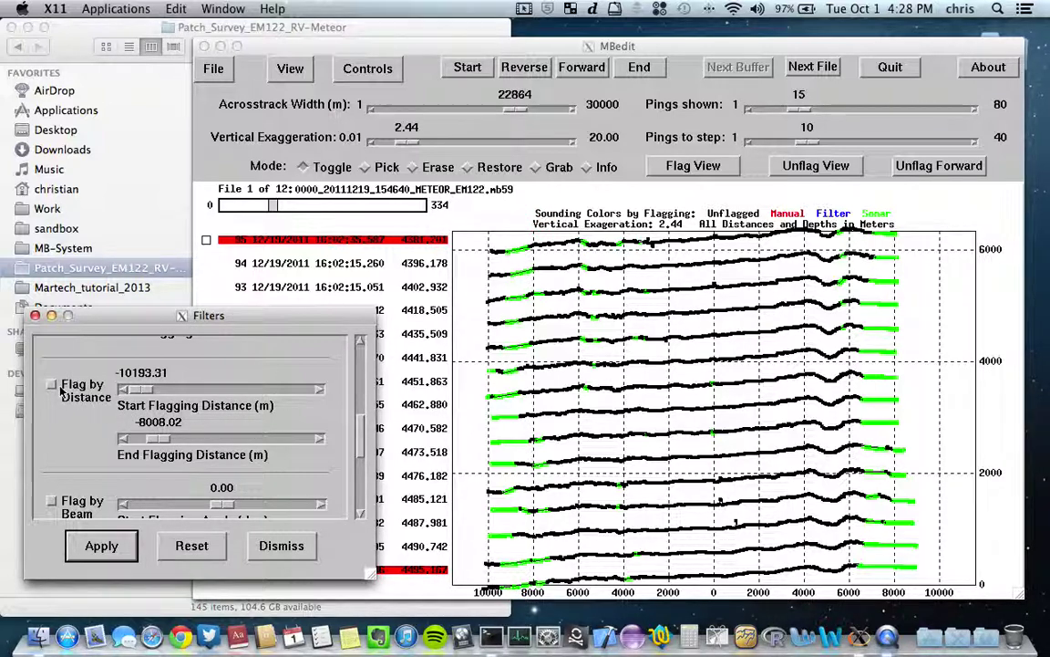
click(133, 390)
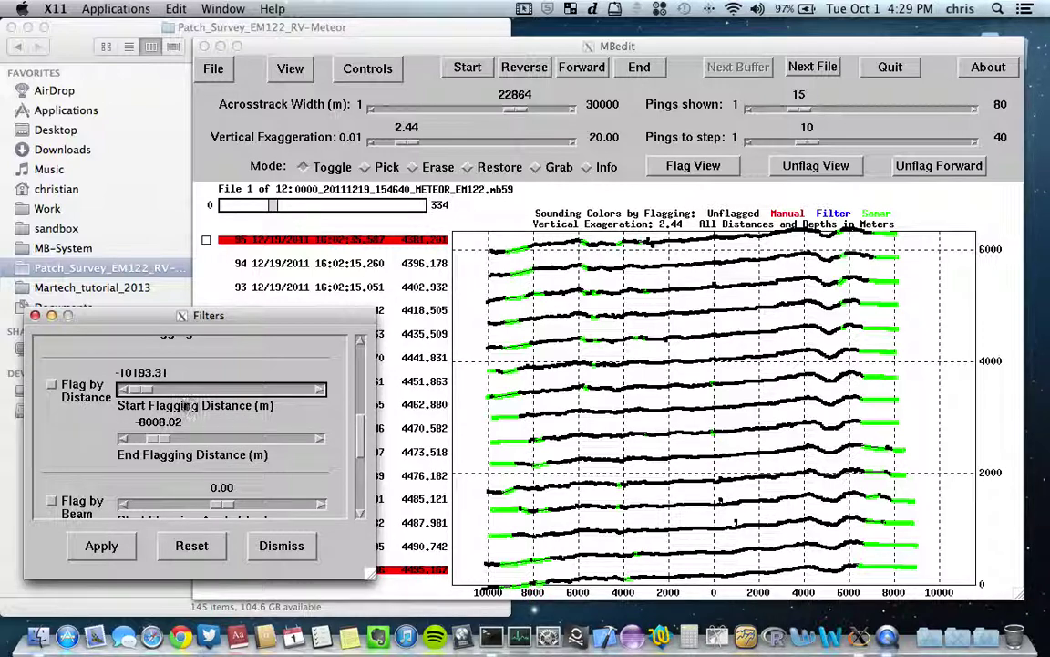
Set End Flagging Distance to -7905.02, enable Flag by Distance, and apply it.
drag(154, 437, 158, 438)
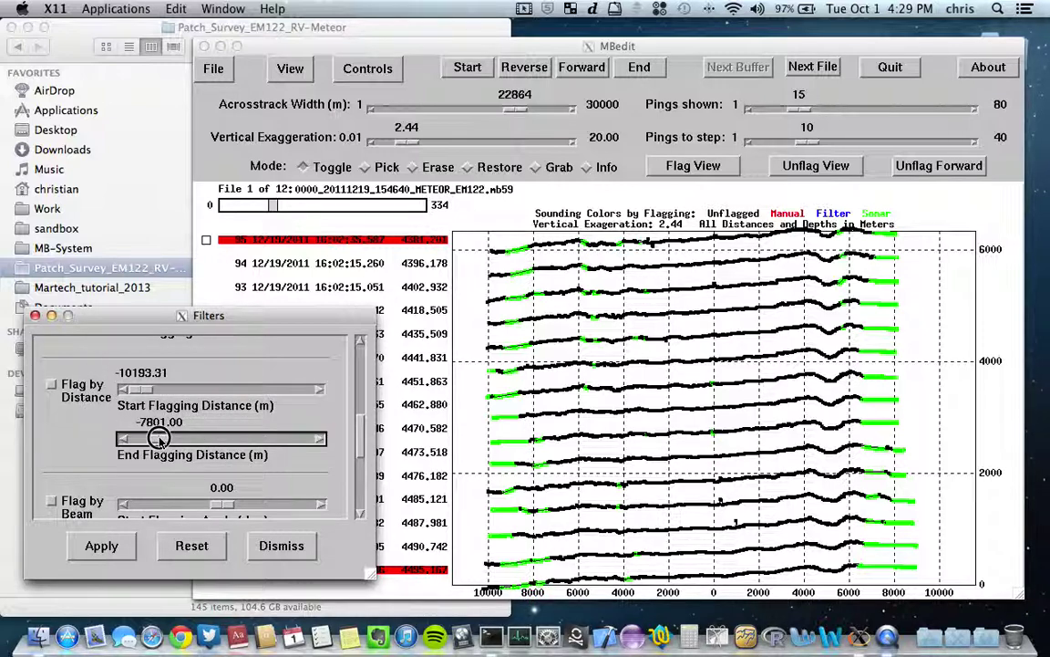
click(319, 439)
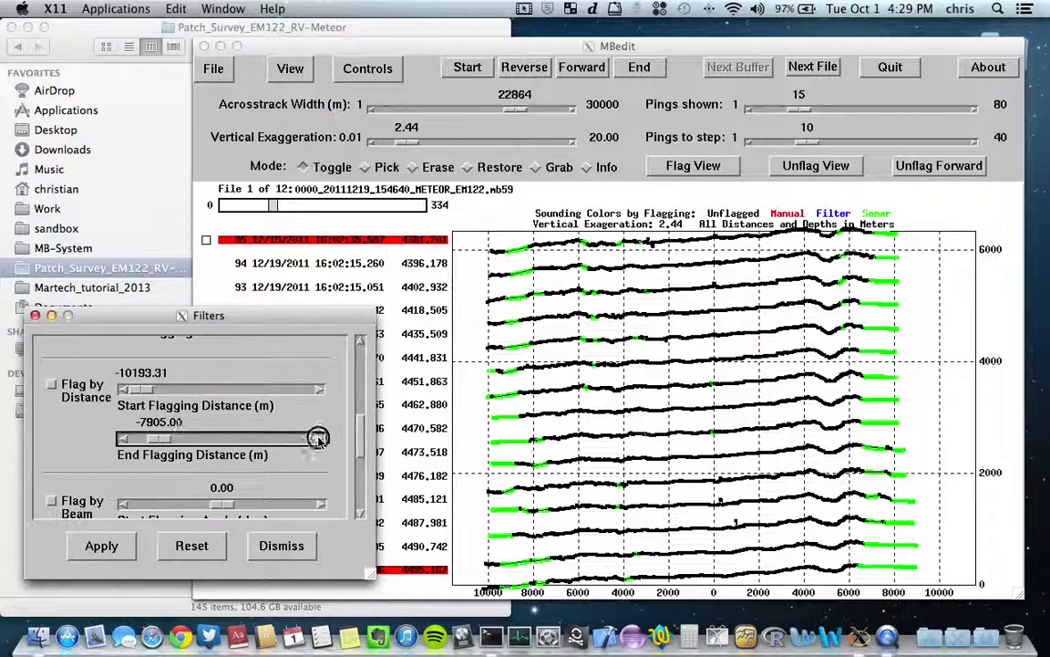
click(126, 438)
click(86, 392)
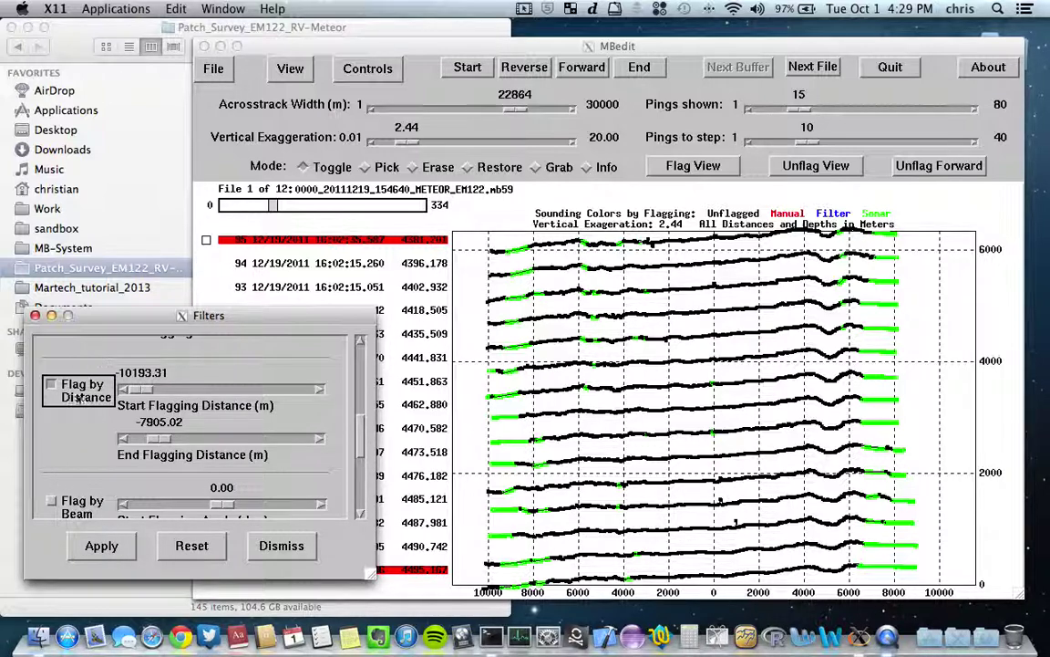
click(101, 544)
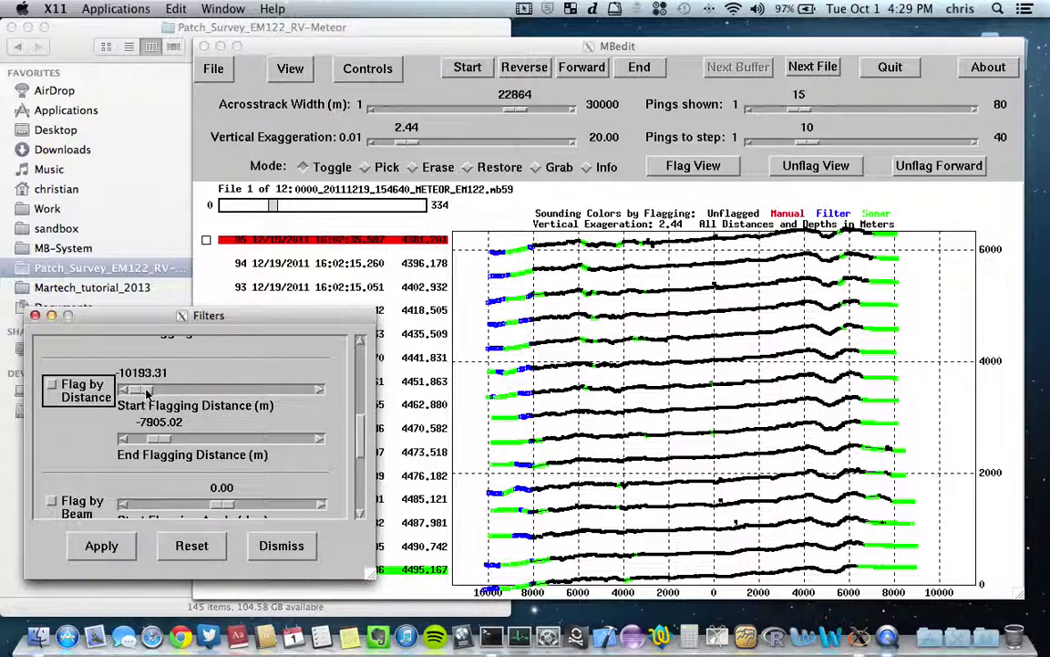
Move the flagging start distance to positive values, set the end to its 10193.31 maximum, and apply.
drag(137, 390, 285, 390)
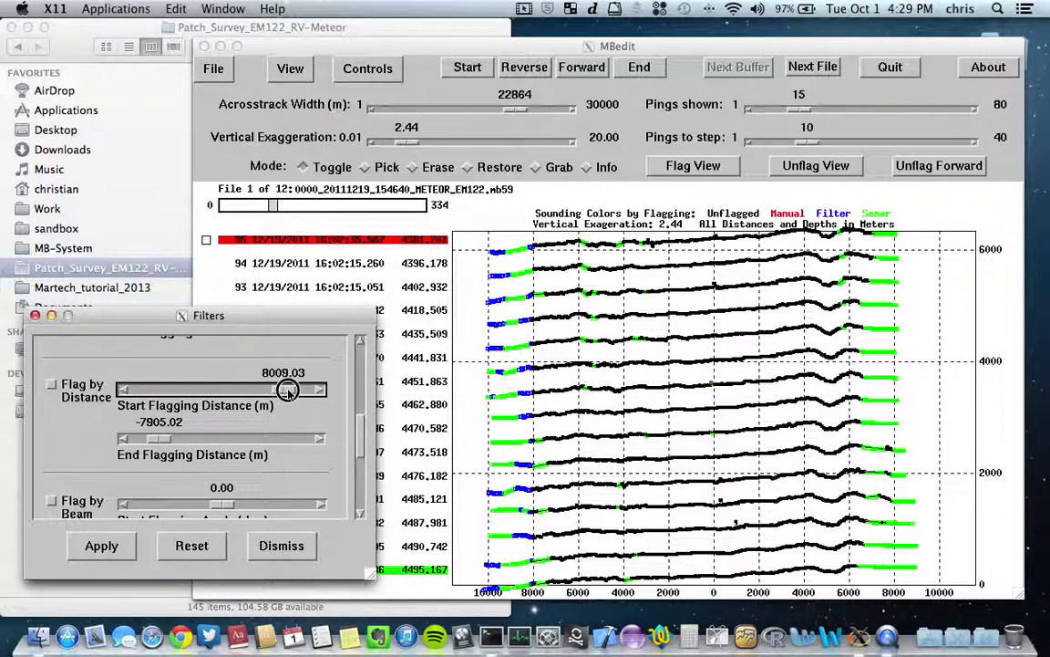
click(165, 442)
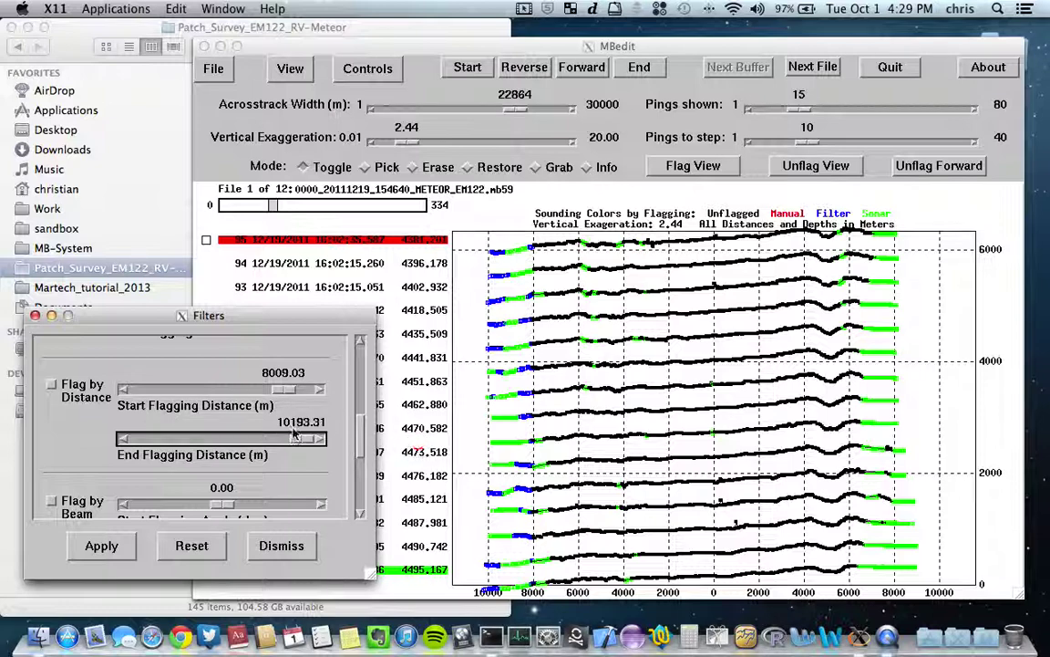
click(77, 385)
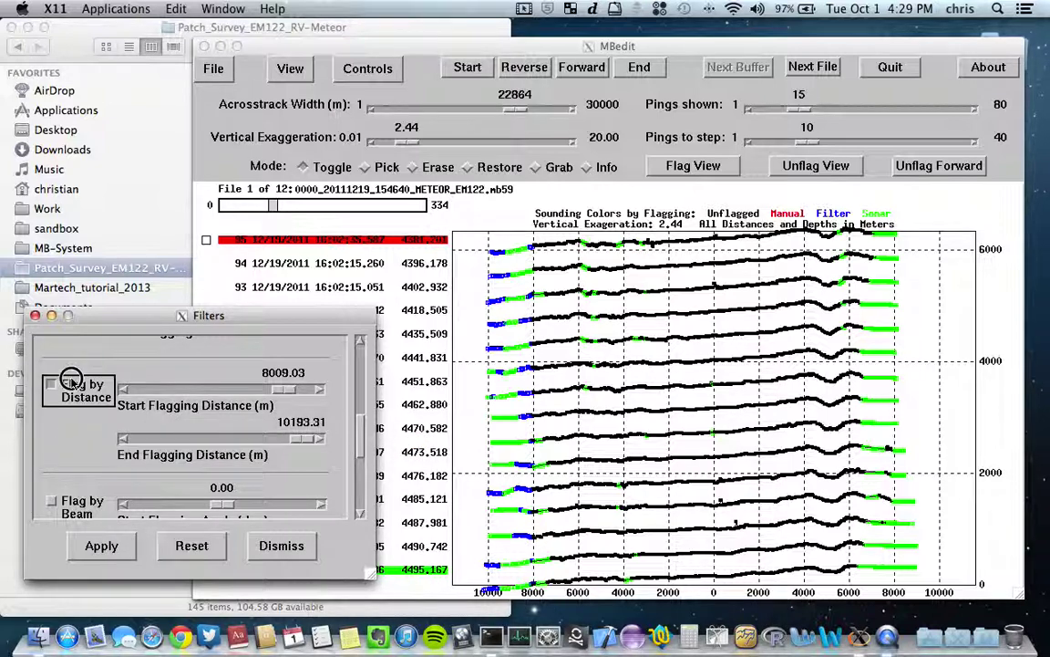
click(101, 545)
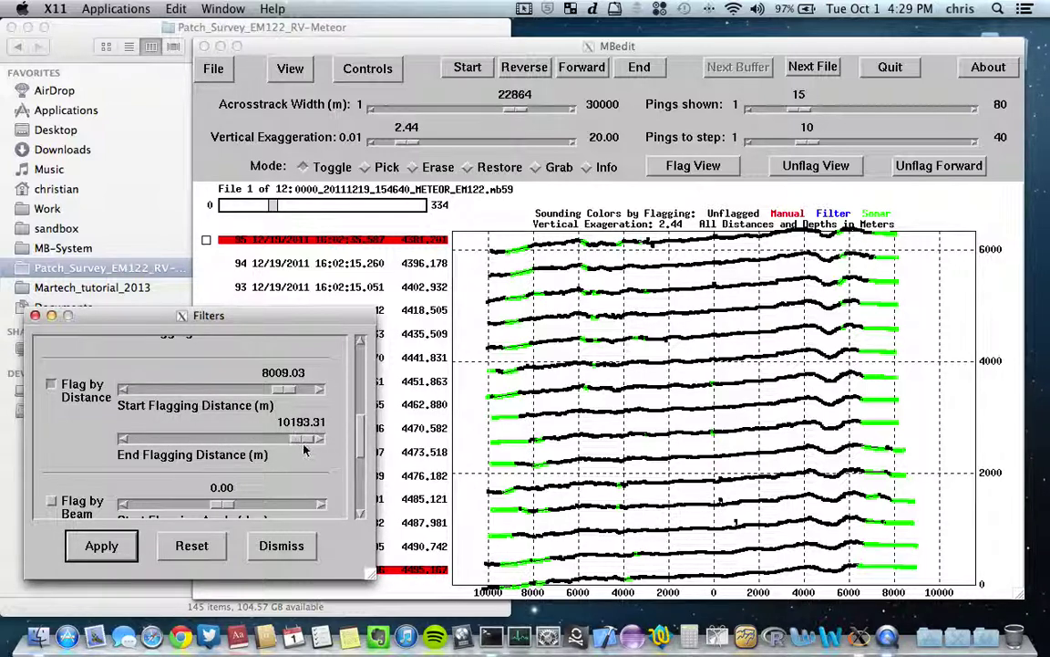
Lower the start distance stepwise through 7072.91 and 6344.82 to 5408.70, reapplying each time, then lower the end distance.
drag(285, 390, 281, 395)
click(102, 545)
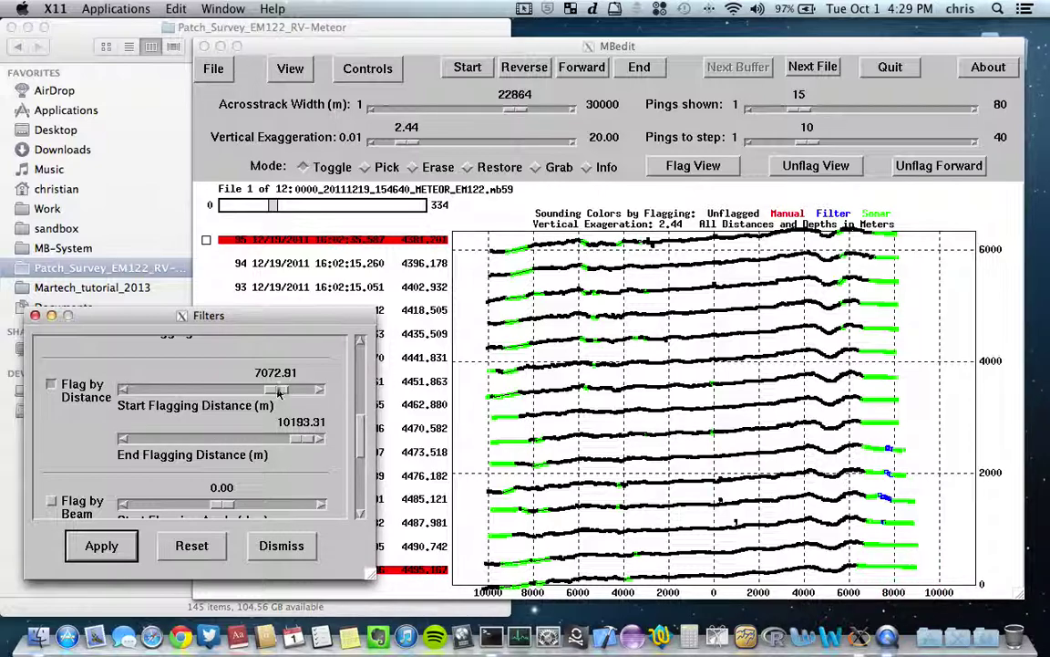
drag(276, 390, 268, 390)
click(98, 545)
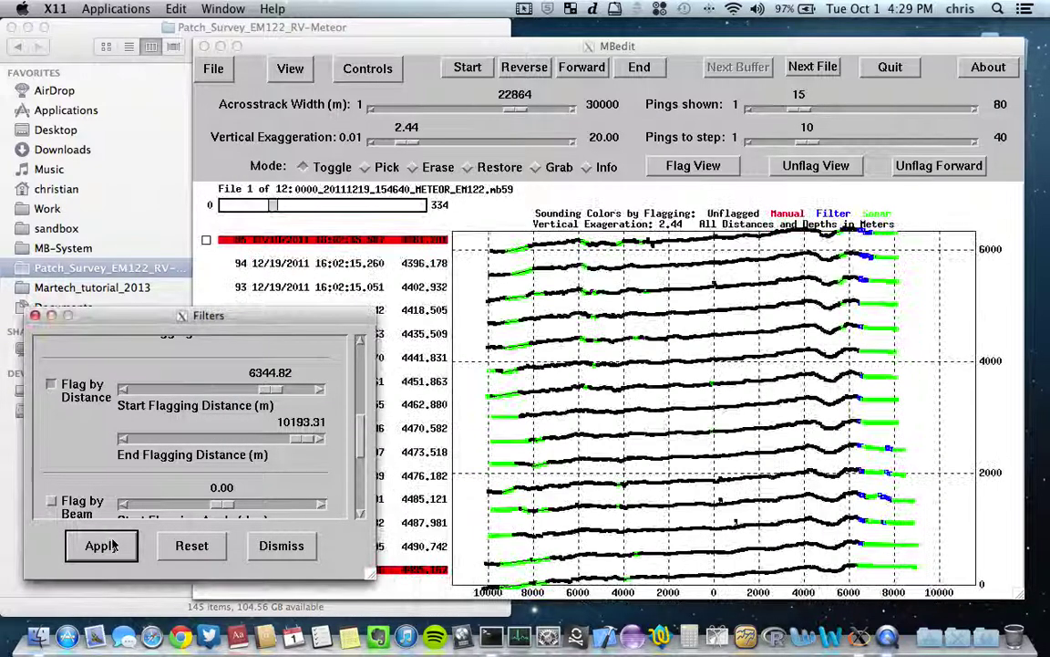
drag(268, 390, 260, 390)
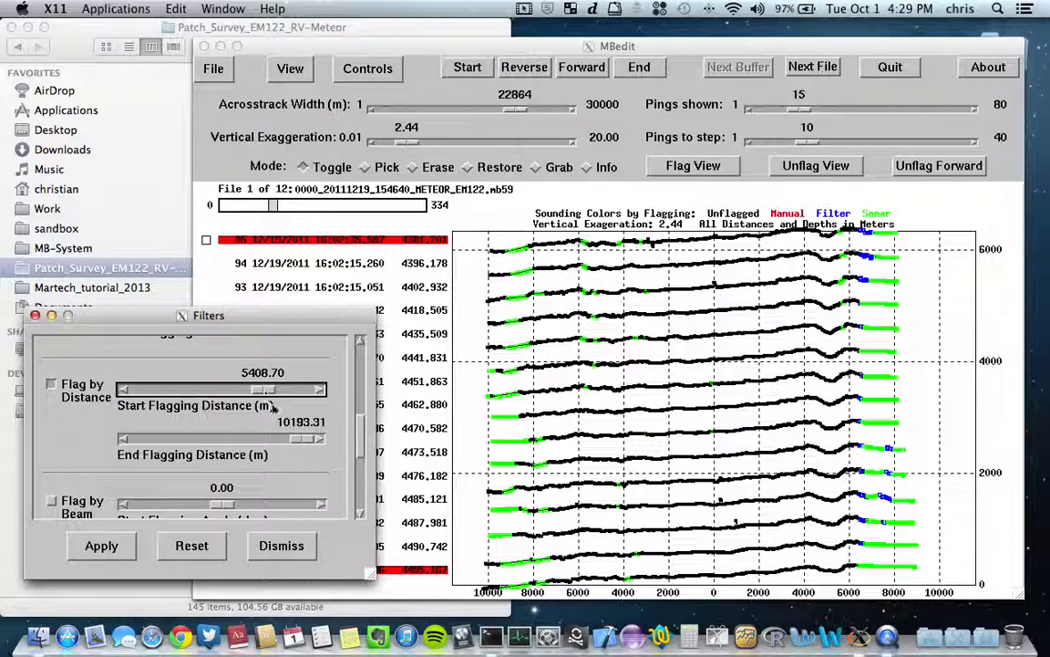
click(114, 544)
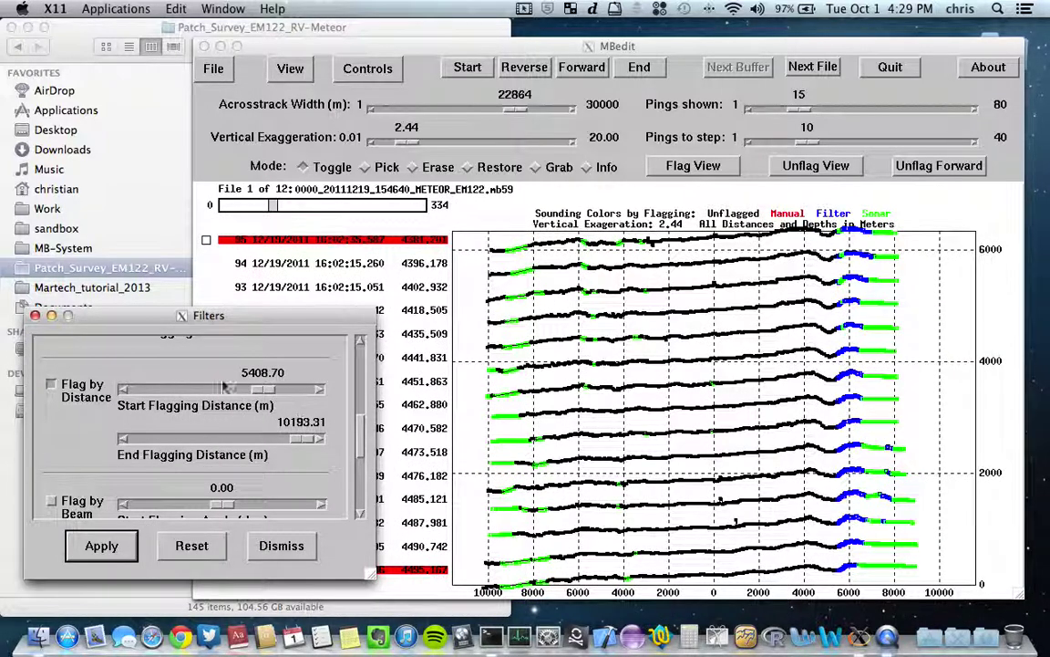
drag(300, 440, 159, 445)
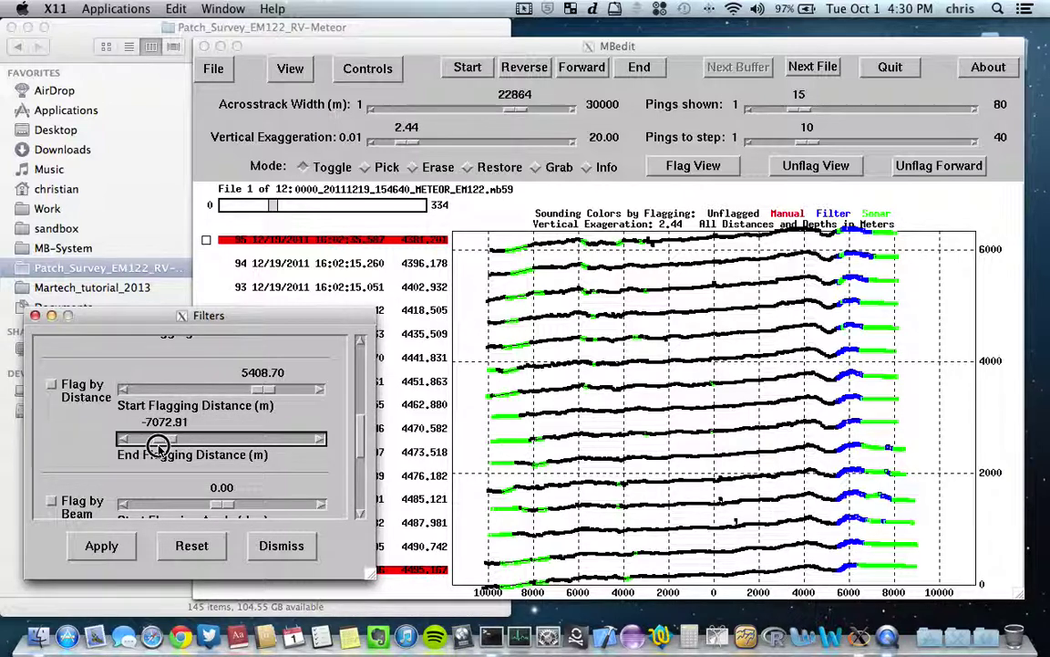
Reset the start distance to -10193.31 and apply, flagging the port outer soundings, then dismiss Filters.
click(133, 390)
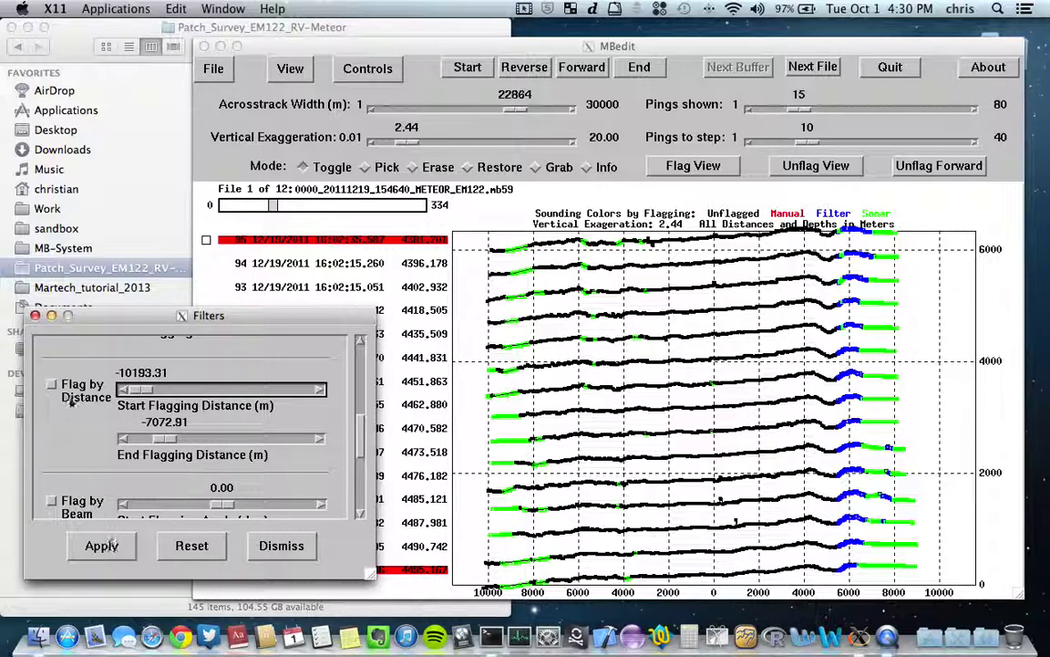
key(Tab)
click(102, 546)
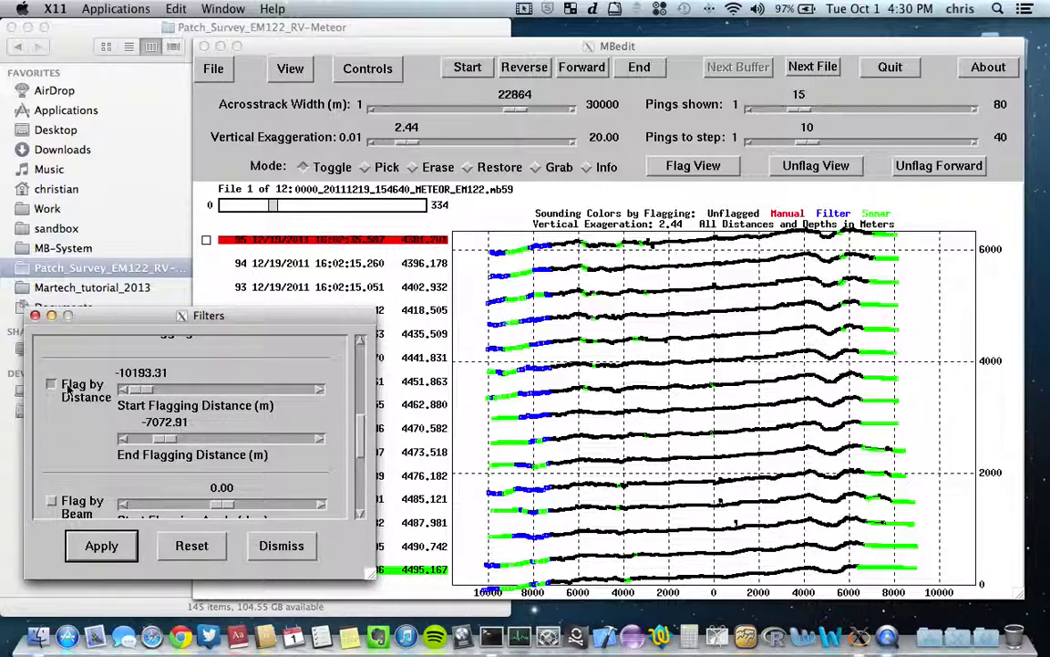
click(273, 545)
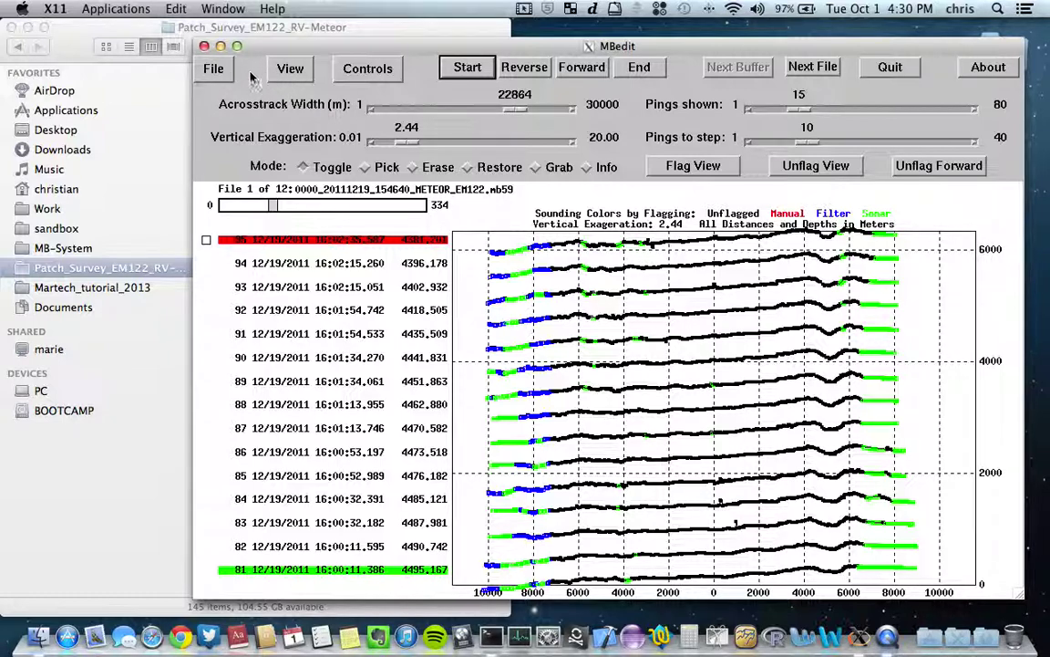
Load 0005_20111219_185451_METEOR_EM122.mb59 from the File Selection List for editing and dismiss the list.
click(215, 70)
click(228, 110)
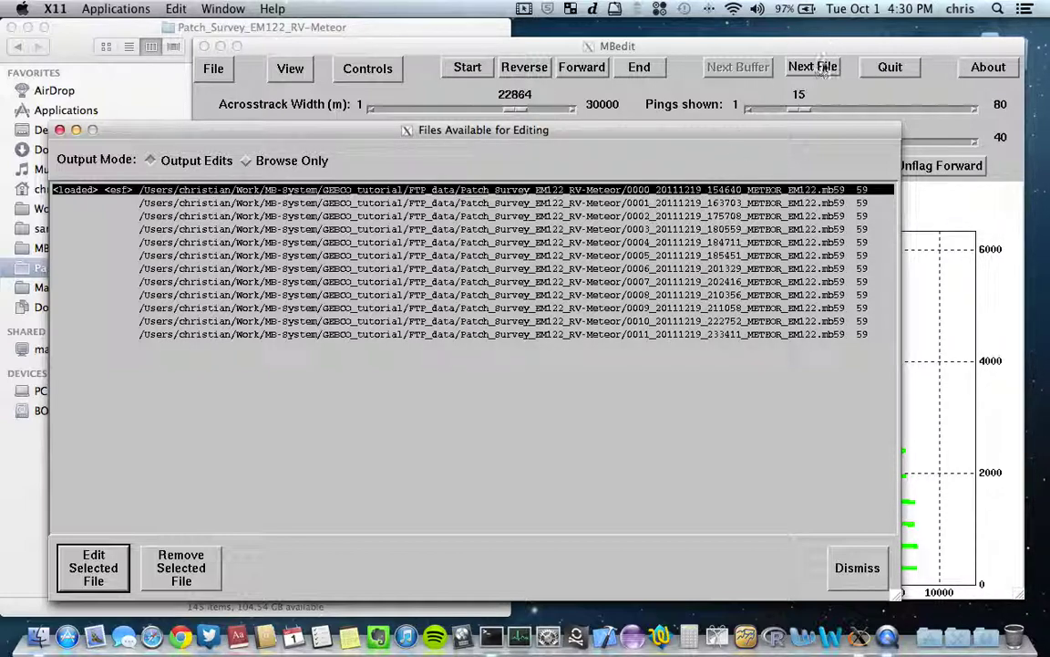
click(643, 258)
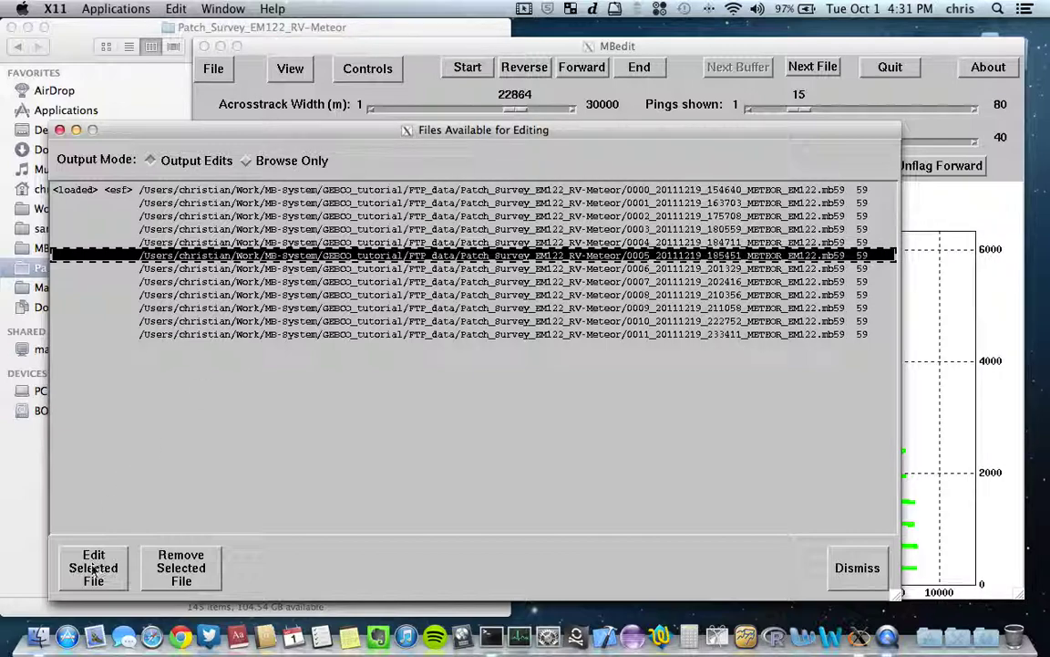
click(113, 582)
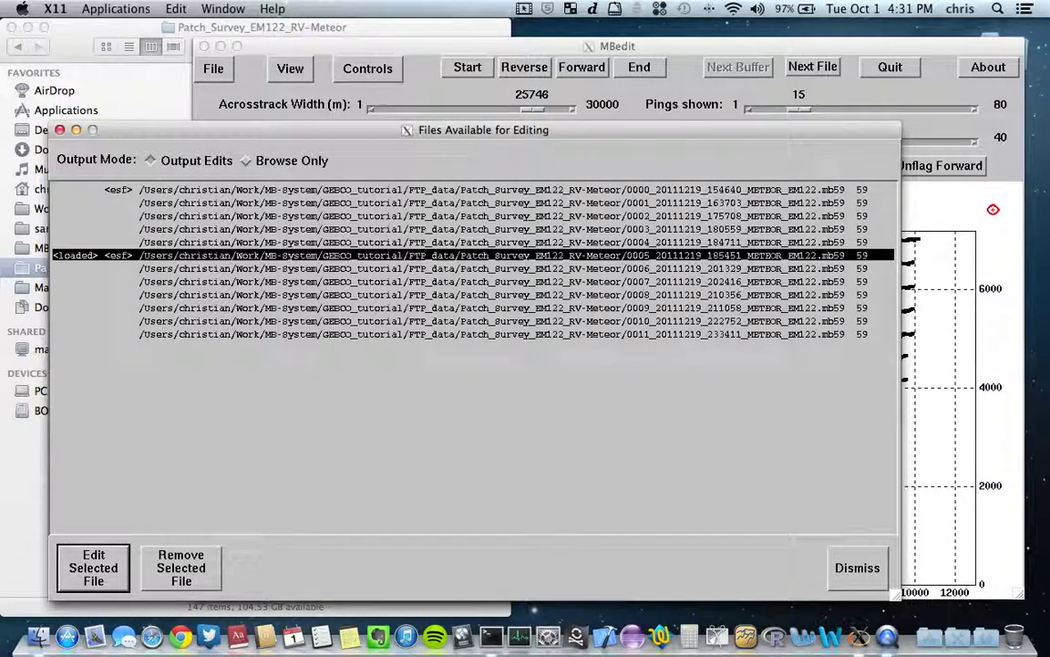
click(972, 227)
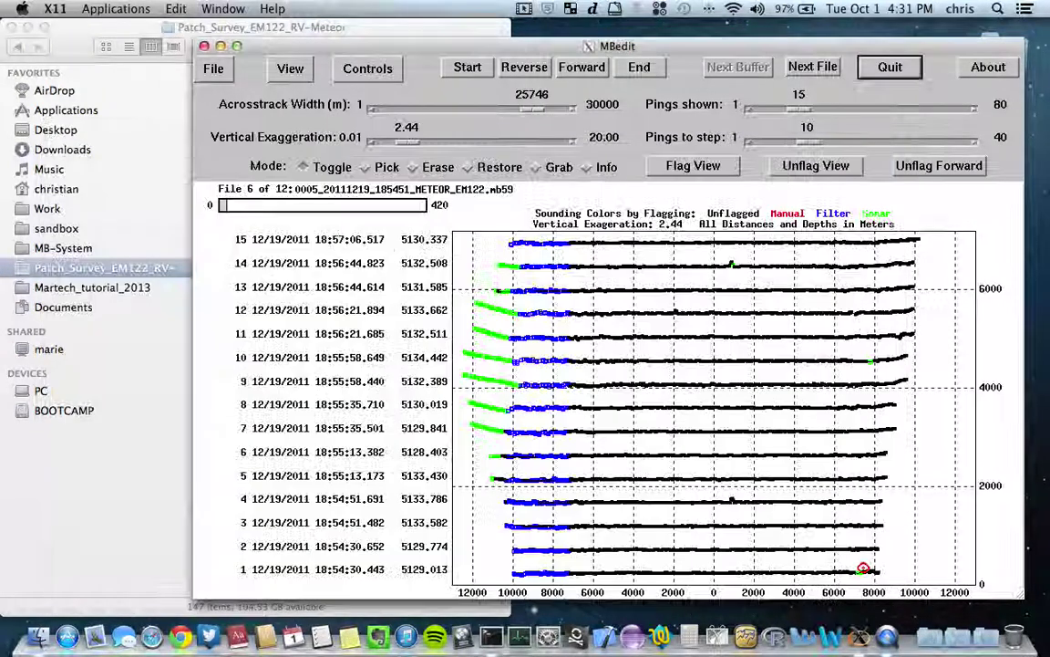
click(859, 567)
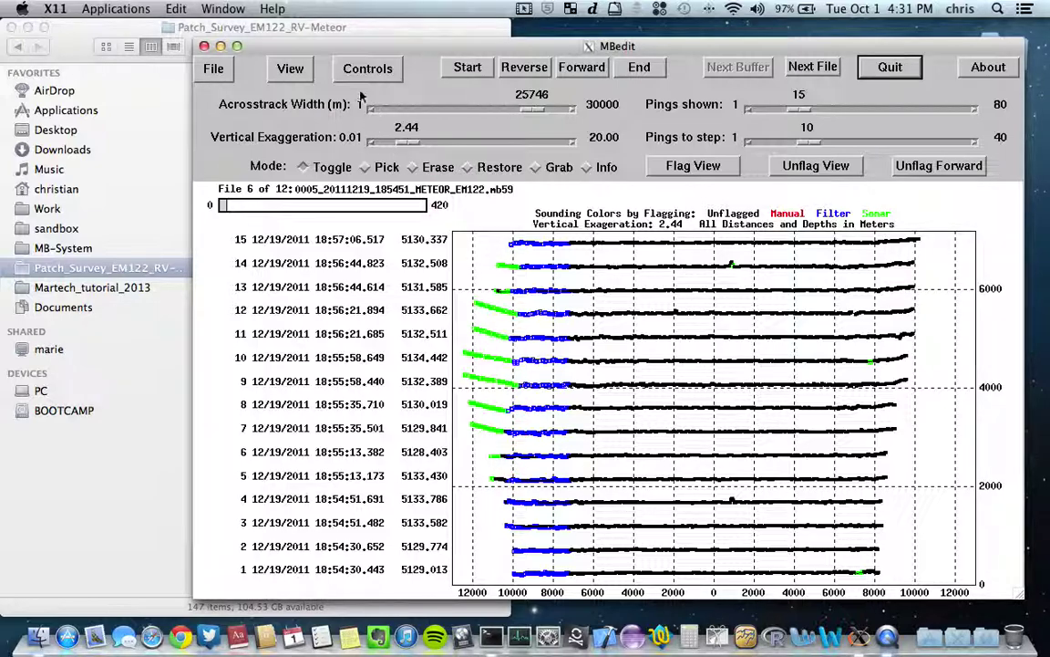
Widen the Filters start flagging distance to -11076.30 m, apply it to file 0005, and dismiss.
click(294, 69)
click(354, 68)
click(375, 148)
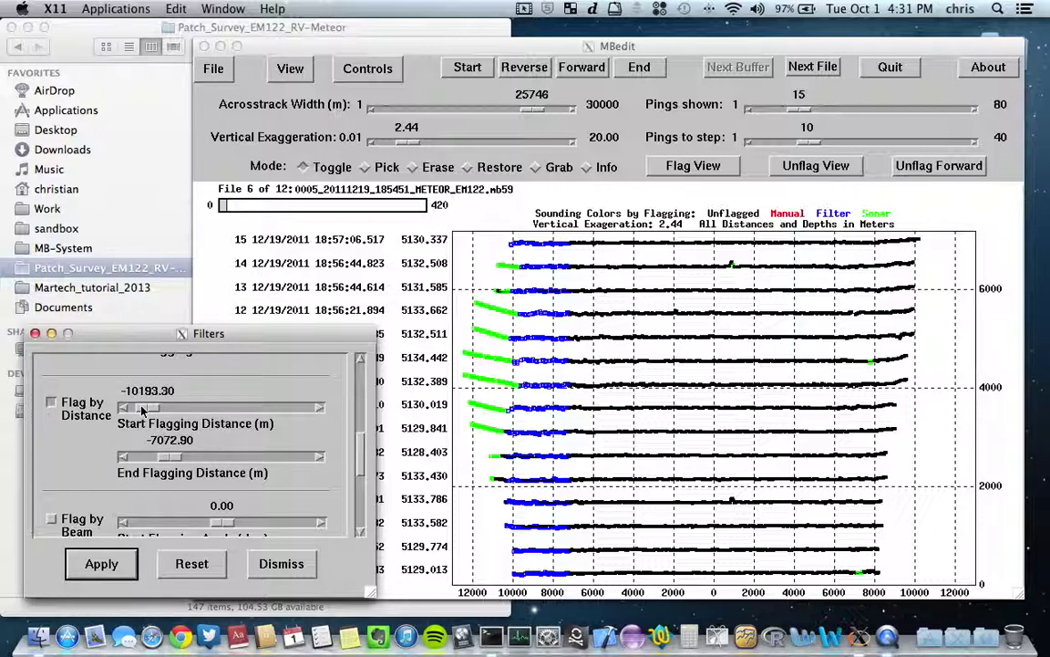
drag(141, 409, 127, 408)
click(128, 563)
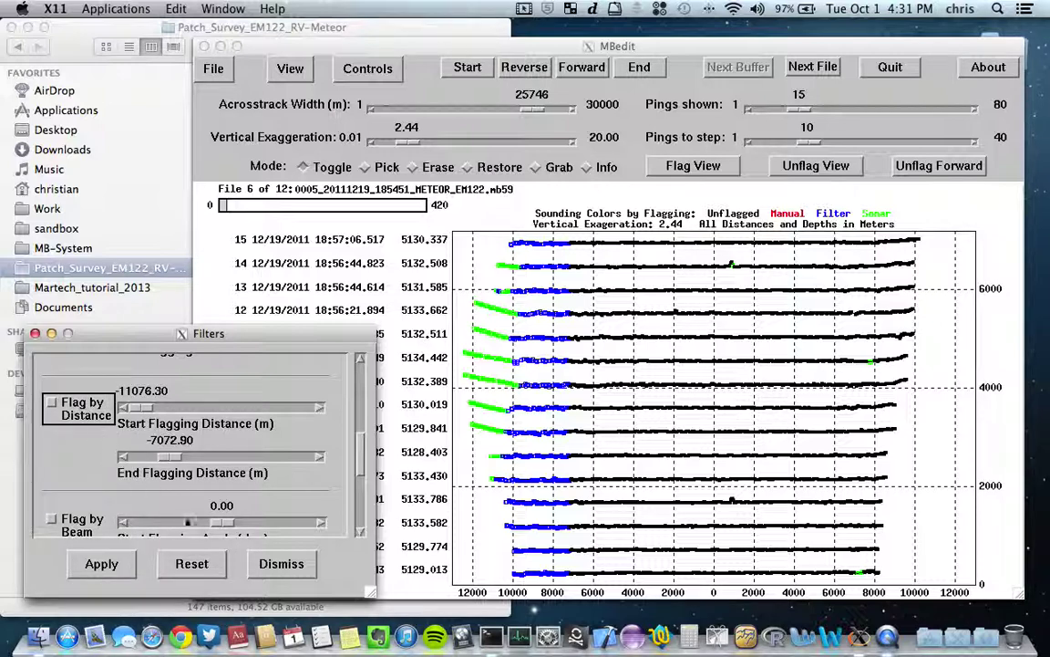
click(280, 564)
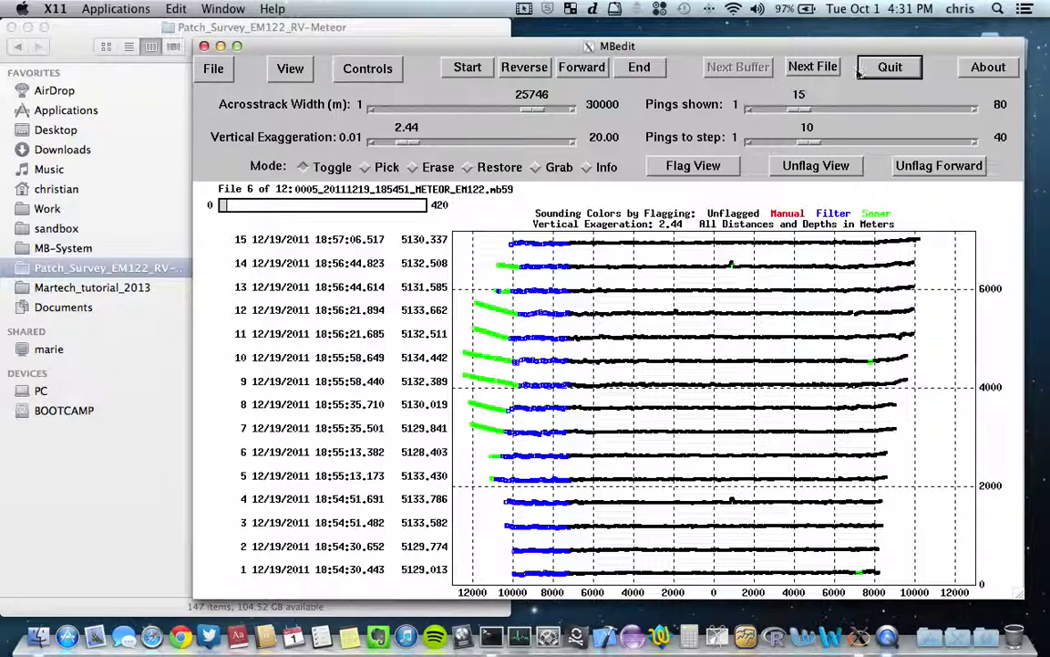
Quit MBedit using its Quit button.
click(891, 70)
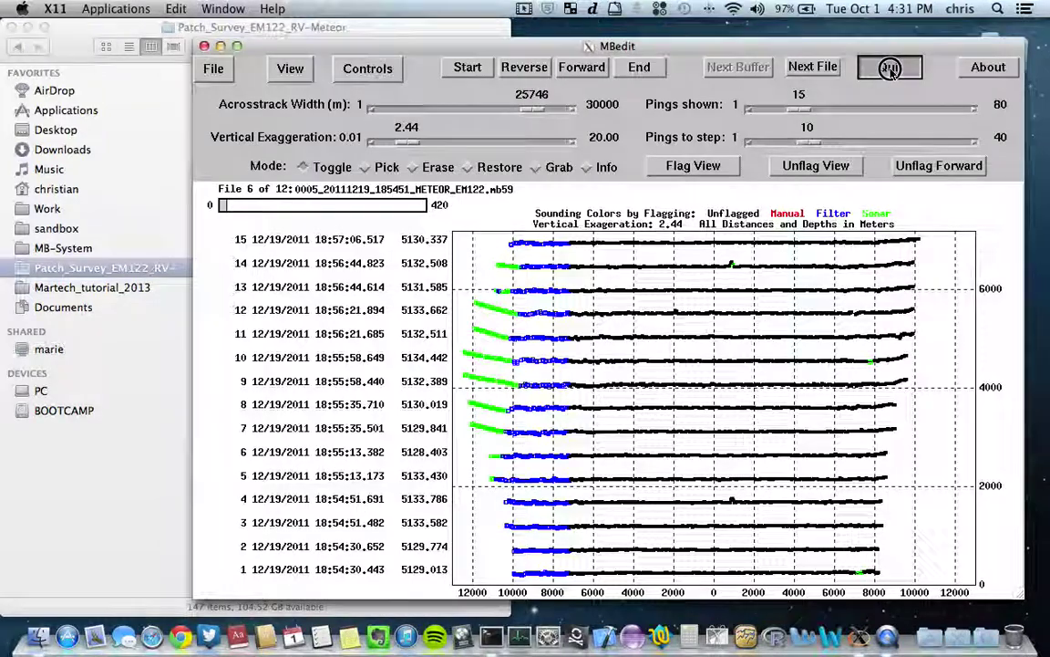